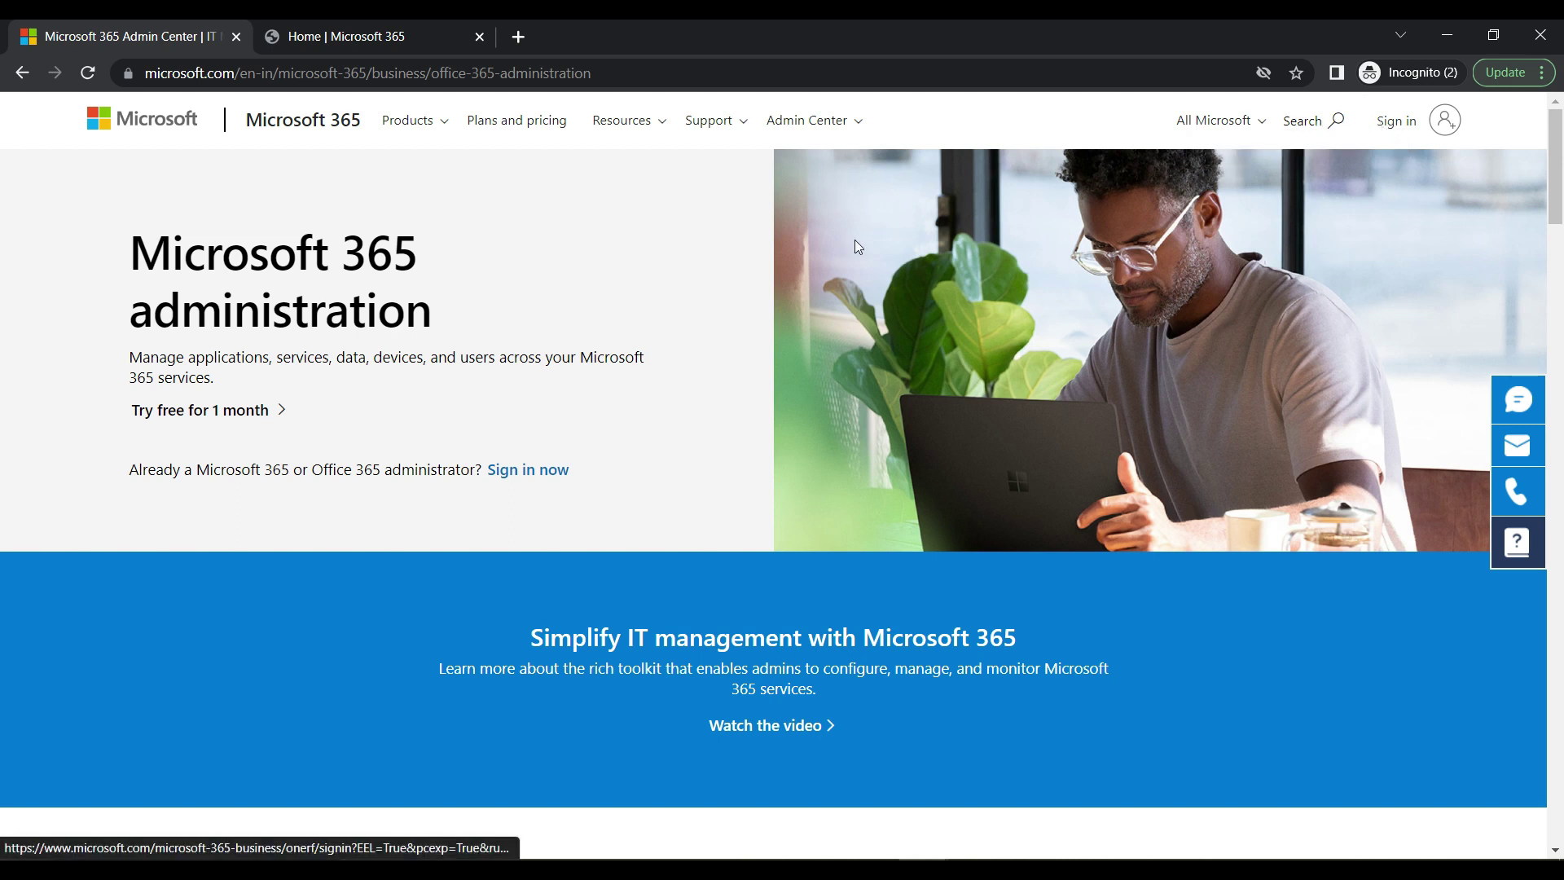
Close the Microsoft 365 Admin Center marketing tab so the office.com Home tab shows.
{"action": "left_click", "coordinate": [236, 38]}
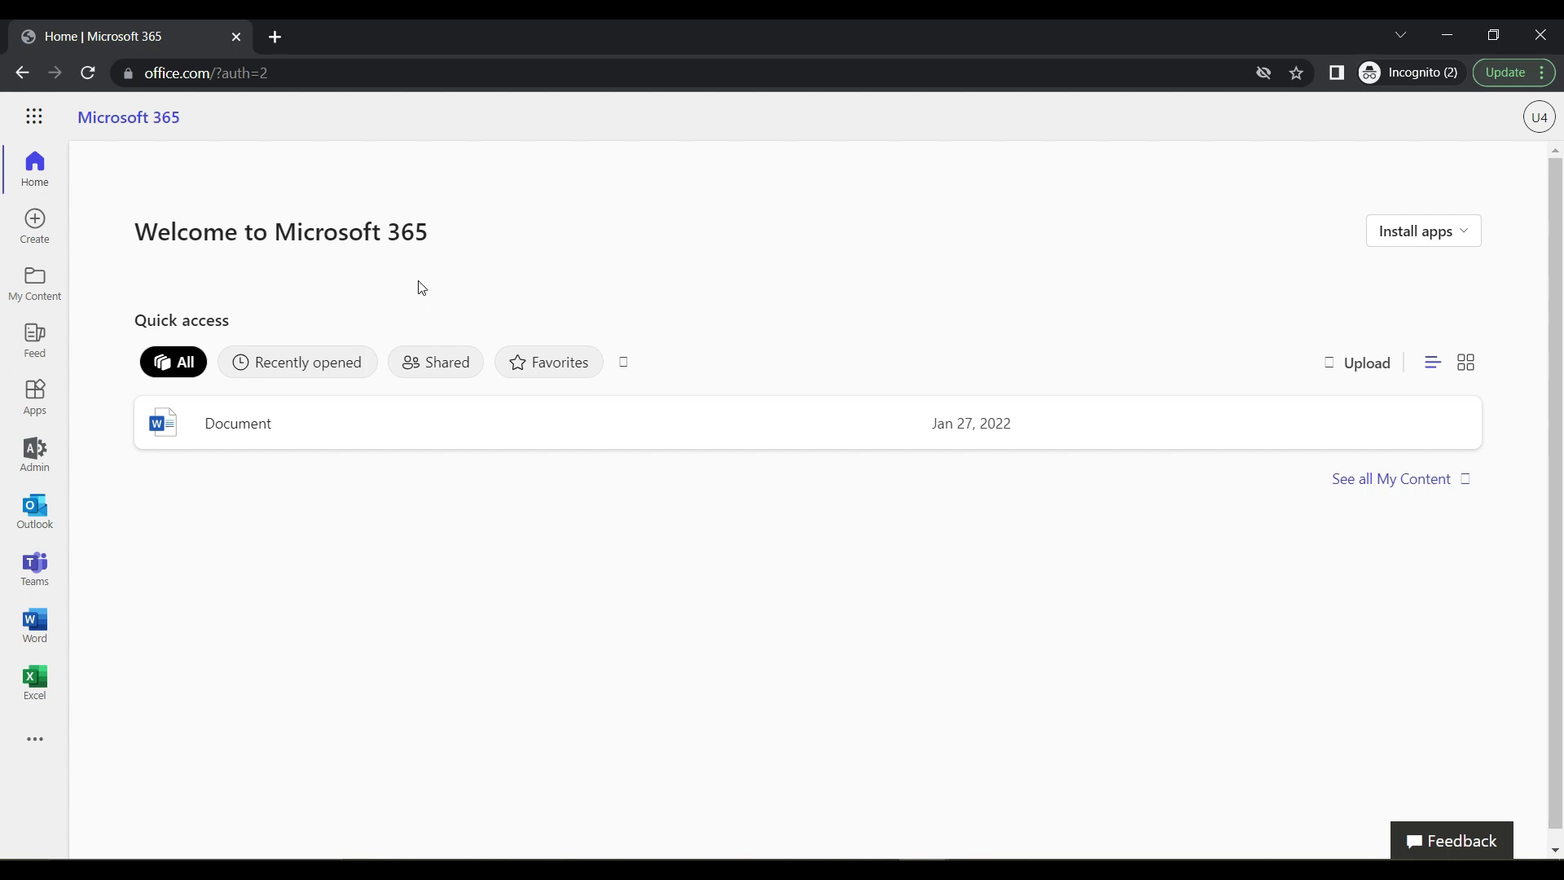
Launch the Admin app from the Microsoft 365 app launcher.
{"action": "left_click", "coordinate": [33, 122]}
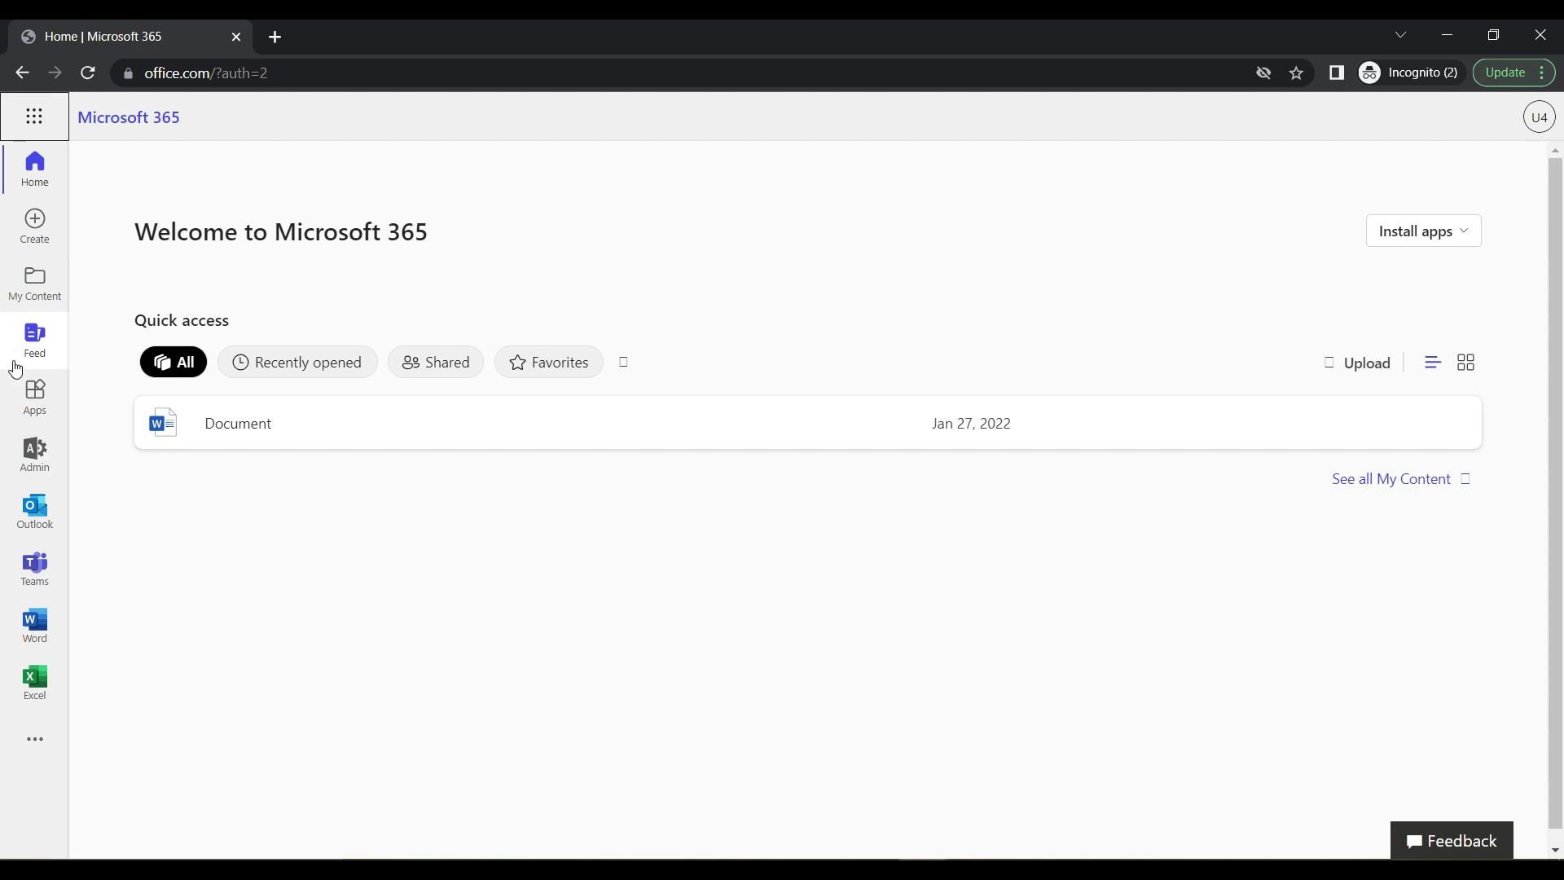
{"action": "left_click", "coordinate": [43, 481]}
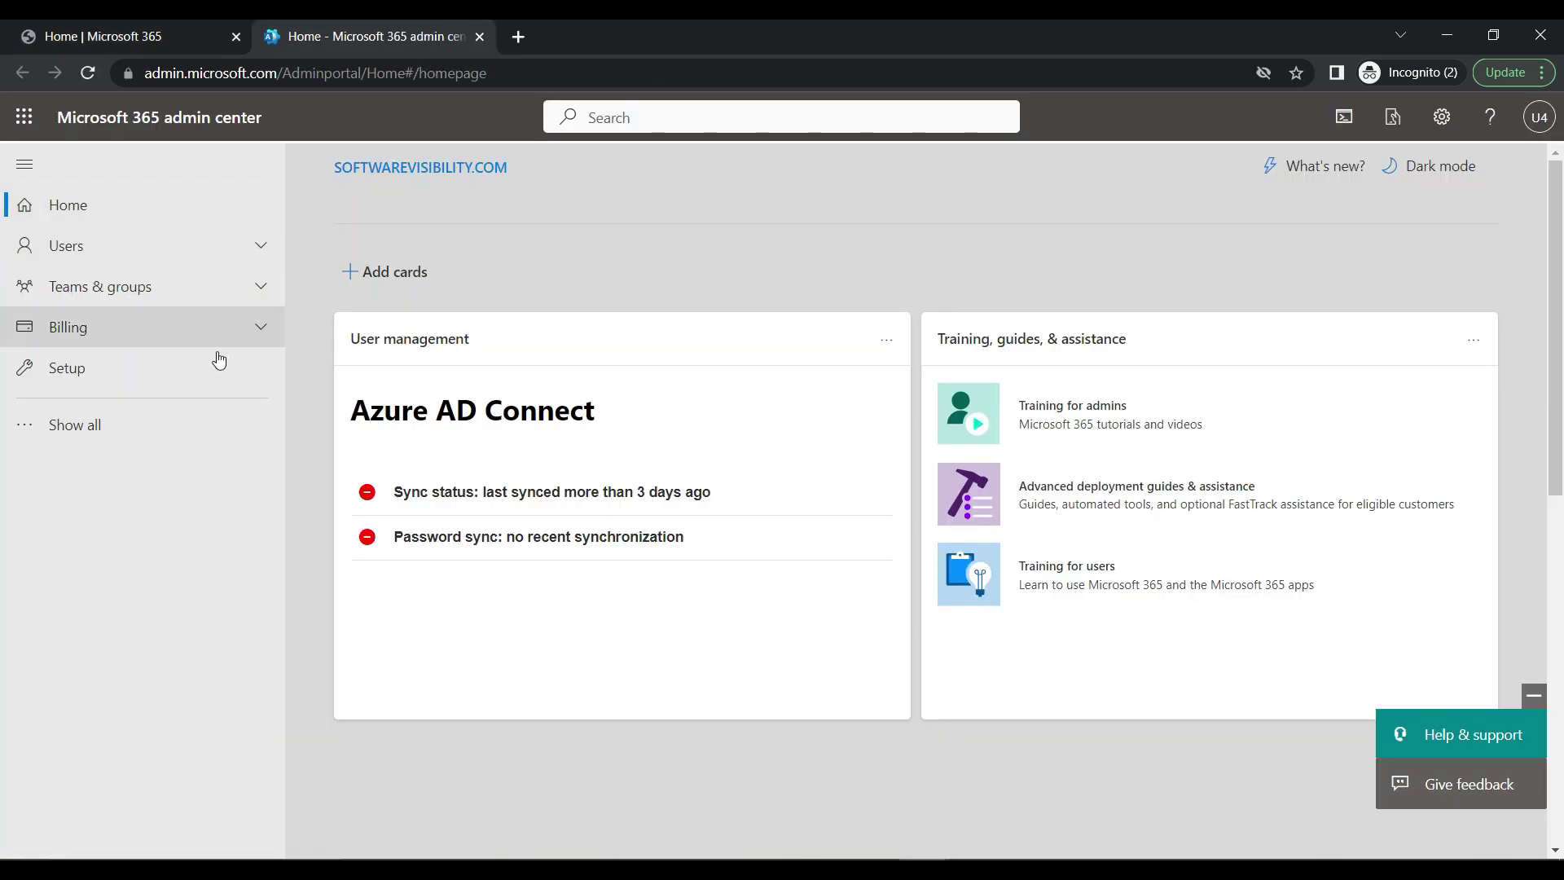
Expand the full admin navigation and go to All admin centers.
{"action": "left_click", "coordinate": [114, 422]}
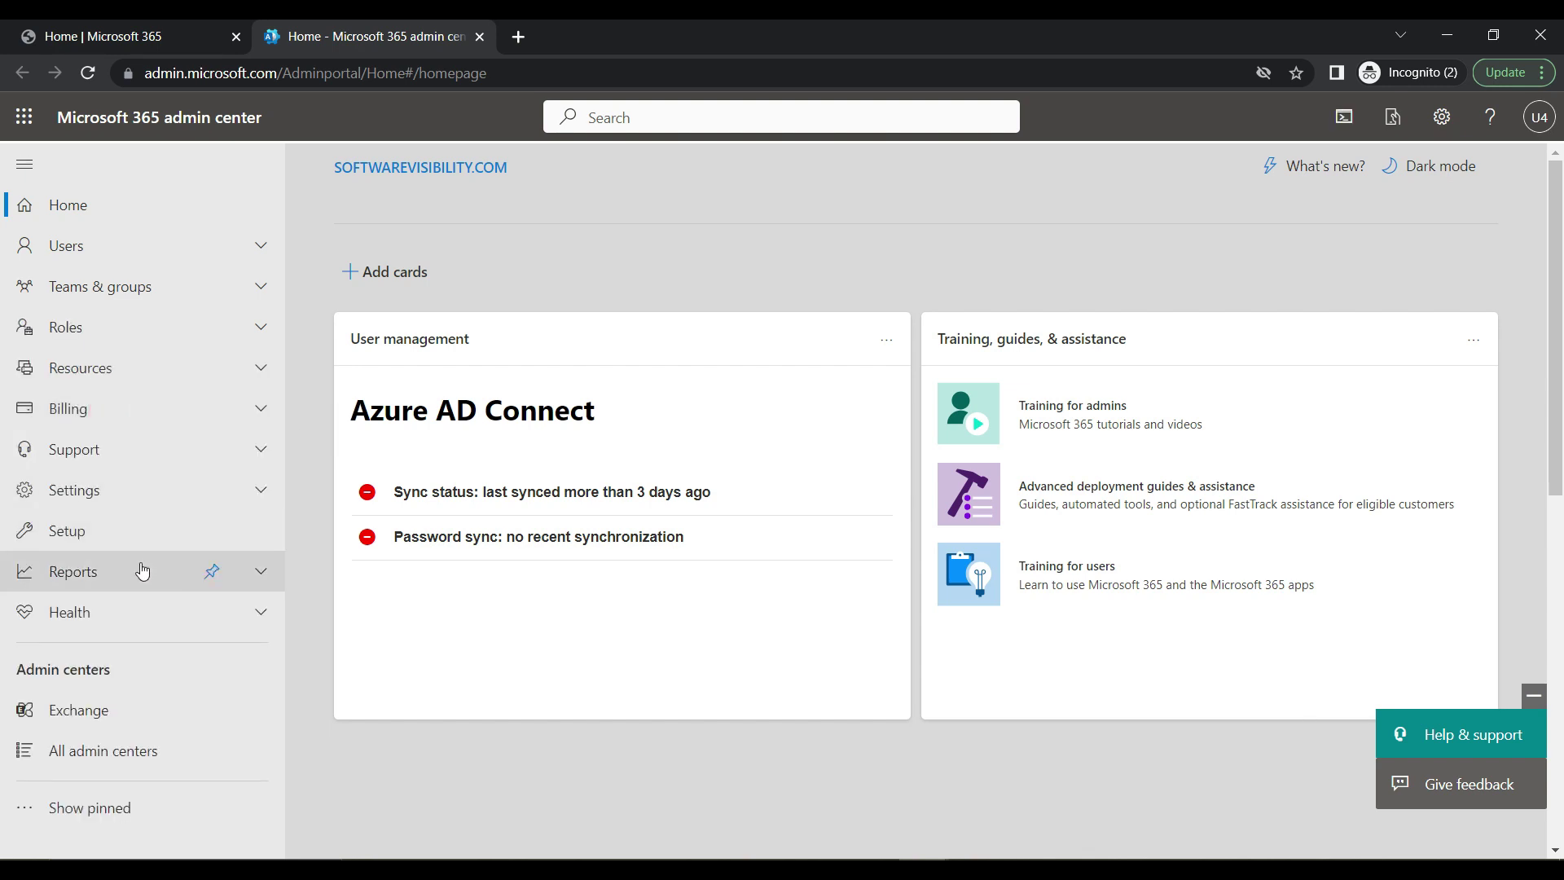
{"action": "left_click", "coordinate": [80, 769]}
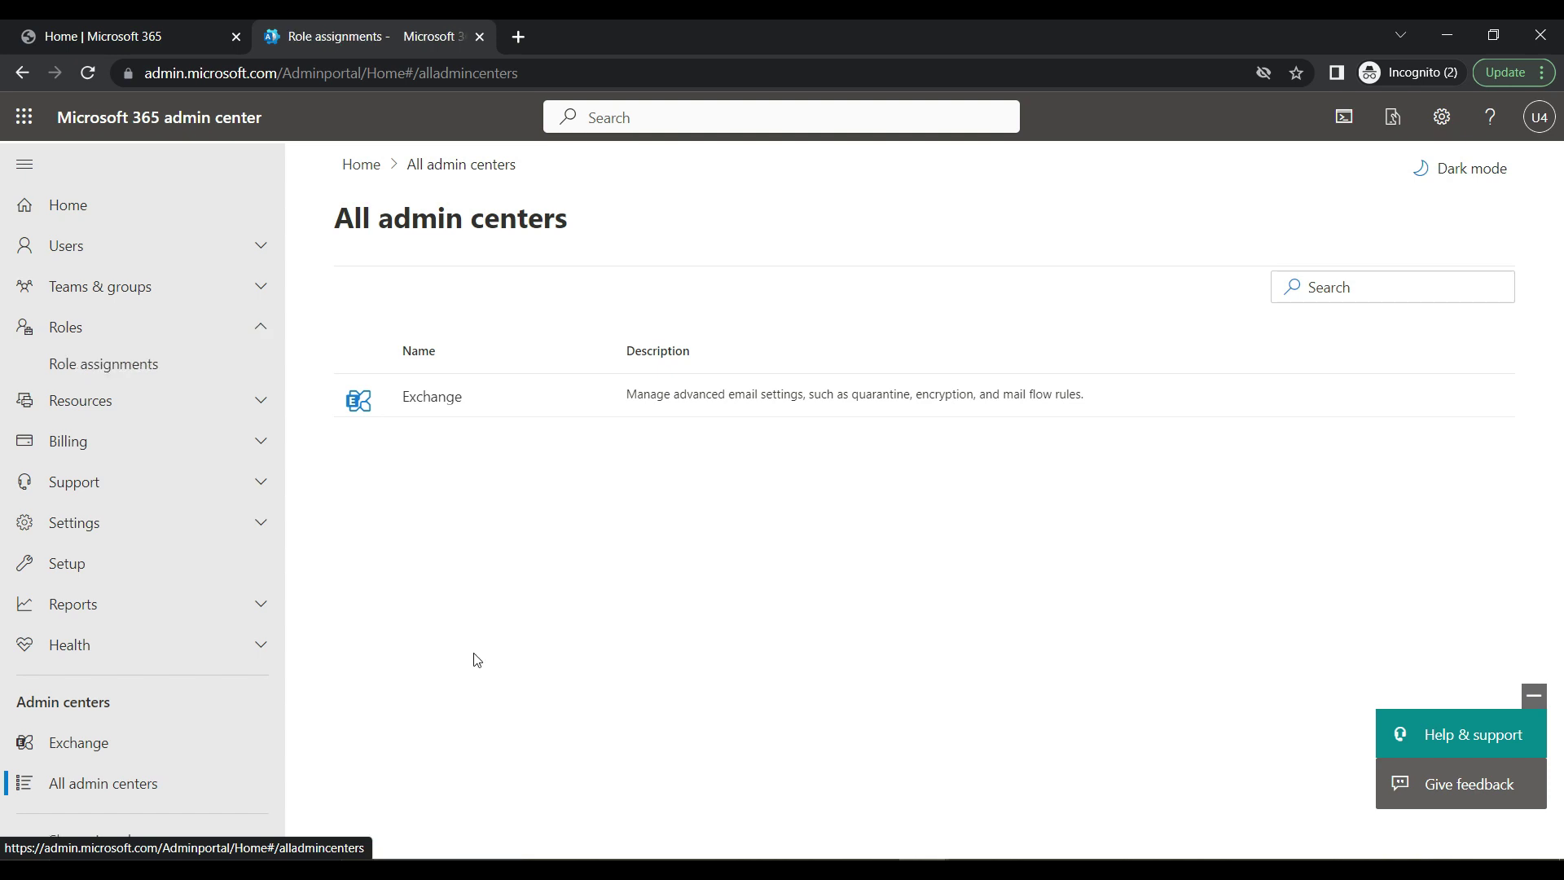
Load compliance.microsoft.com in a new tab and go to Data lifecycle management > Microsoft 365 import page.
{"action": "left_click", "coordinate": [513, 36]}
{"action": "type", "text": "https://compliance.microsoft.com/"}
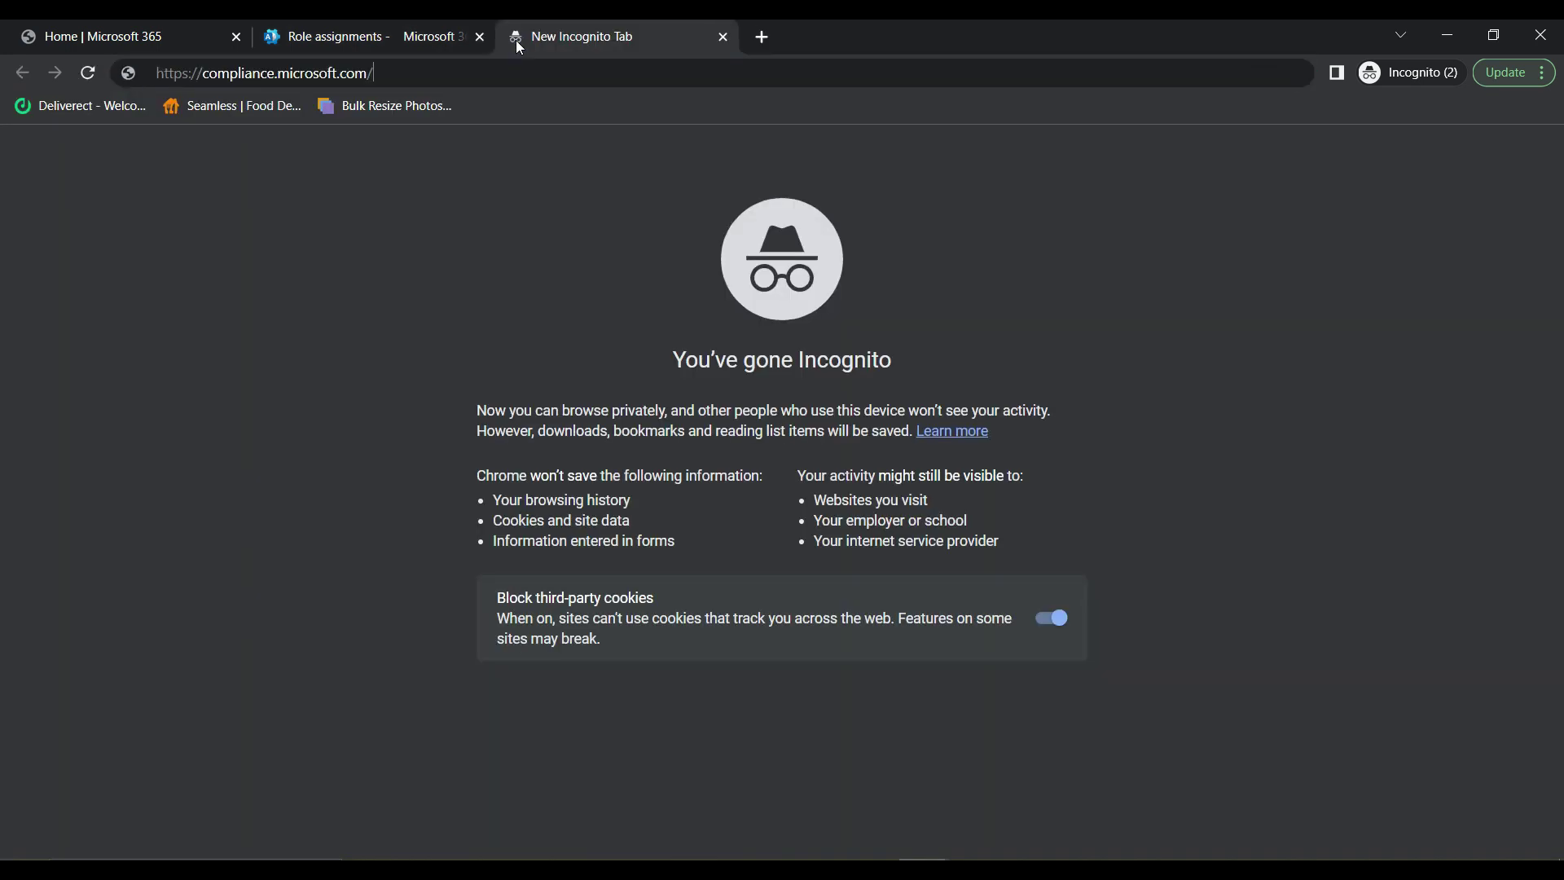
{"action": "key", "text": "Return"}
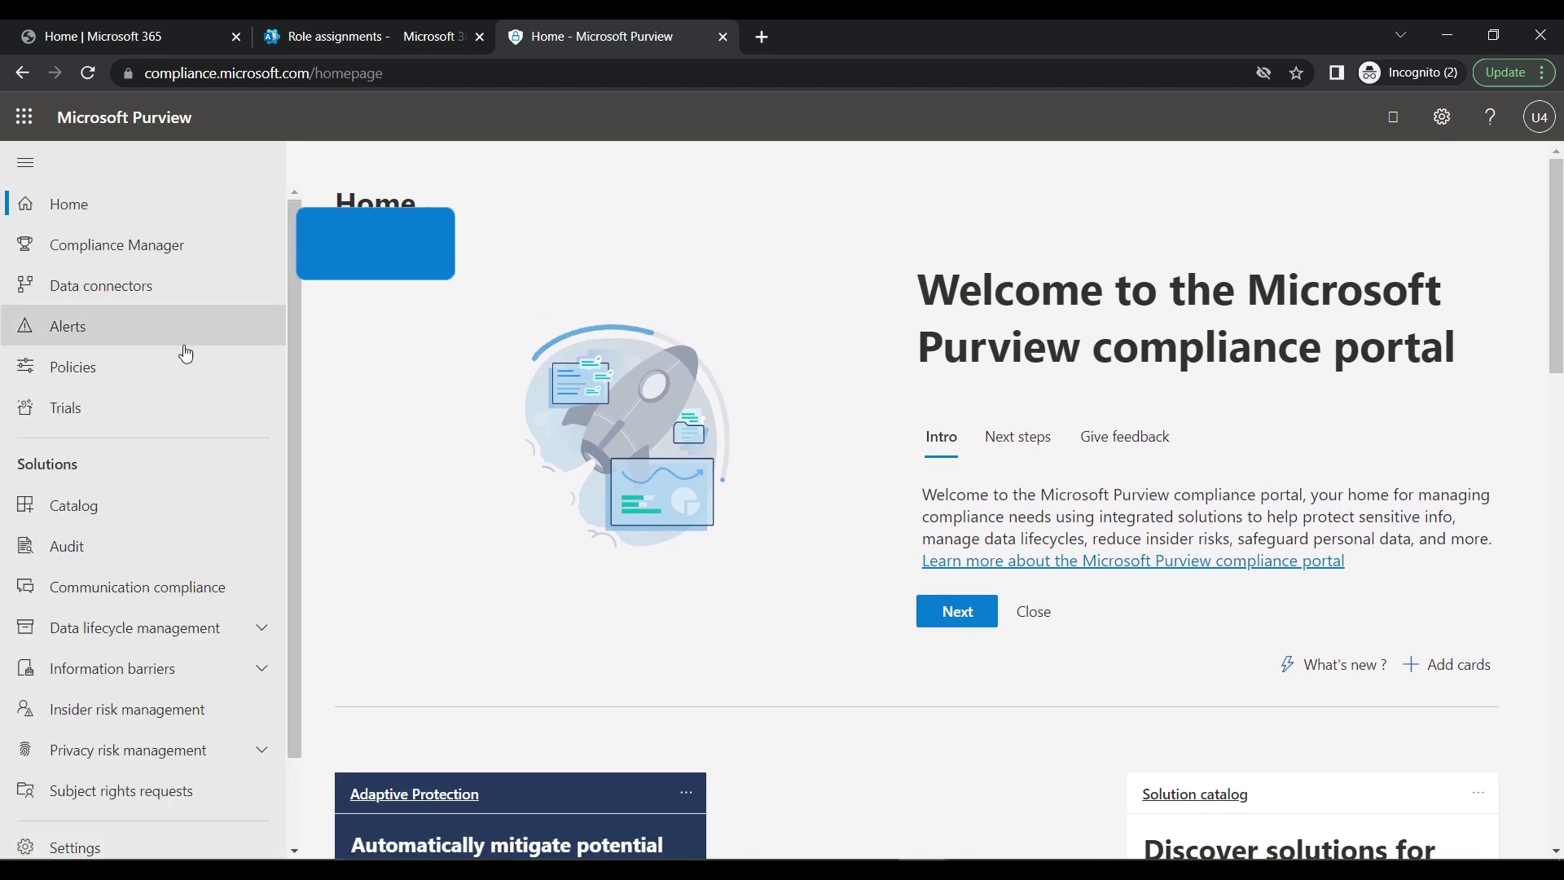
{"action": "left_click", "coordinate": [169, 631]}
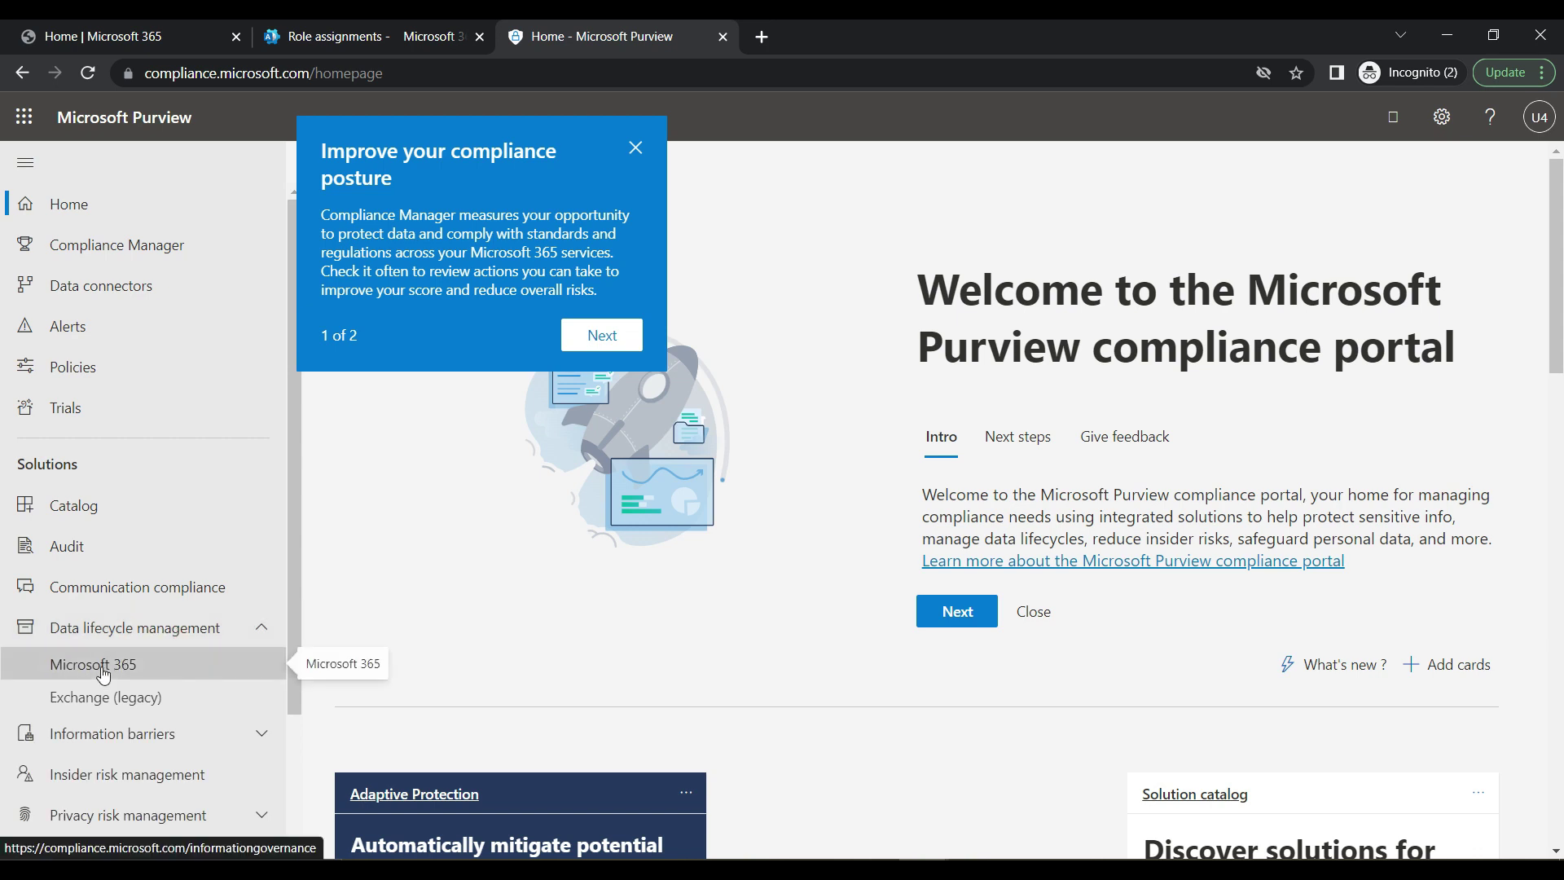
{"action": "left_click", "coordinate": [101, 667]}
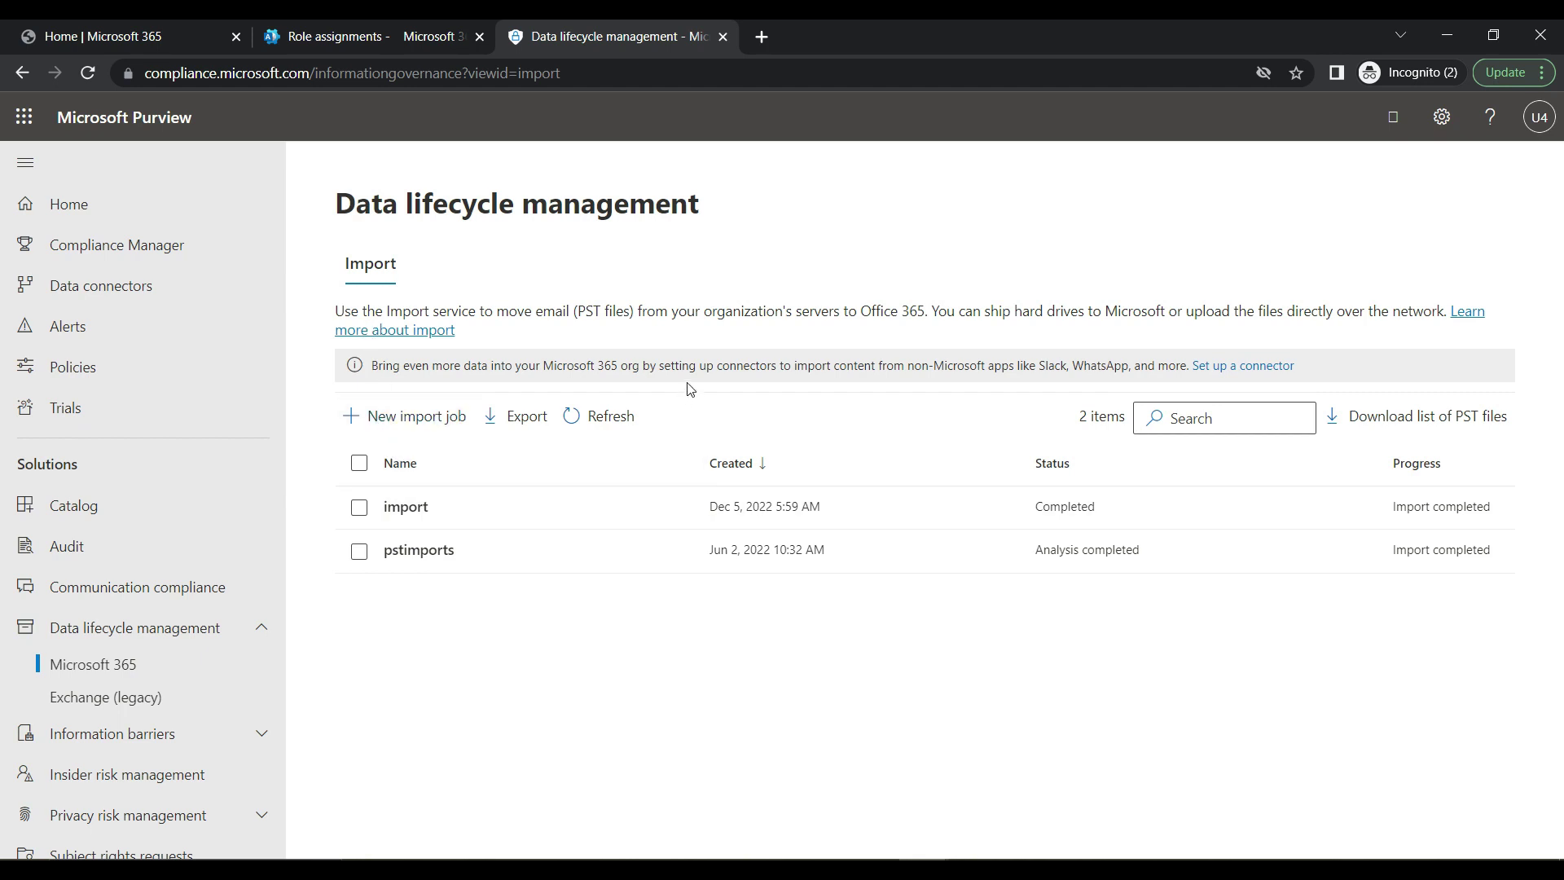
Start a new import job named 'demoimport' and keep Upload your data.
{"action": "left_click", "coordinate": [410, 417]}
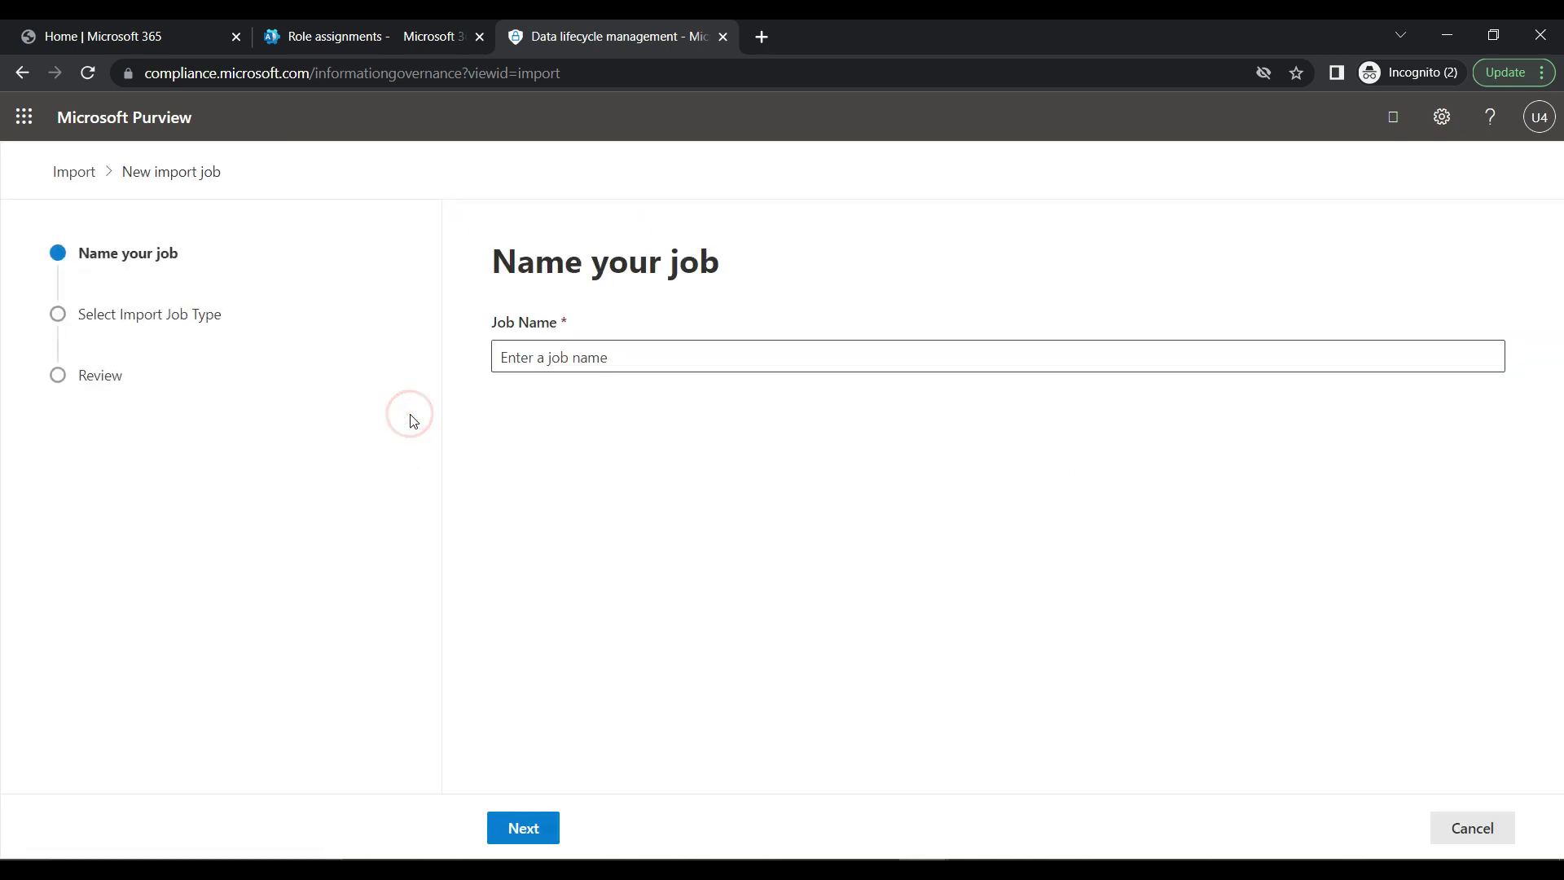
{"action": "left_click", "coordinate": [636, 359]}
{"action": "type", "text": "demo"}
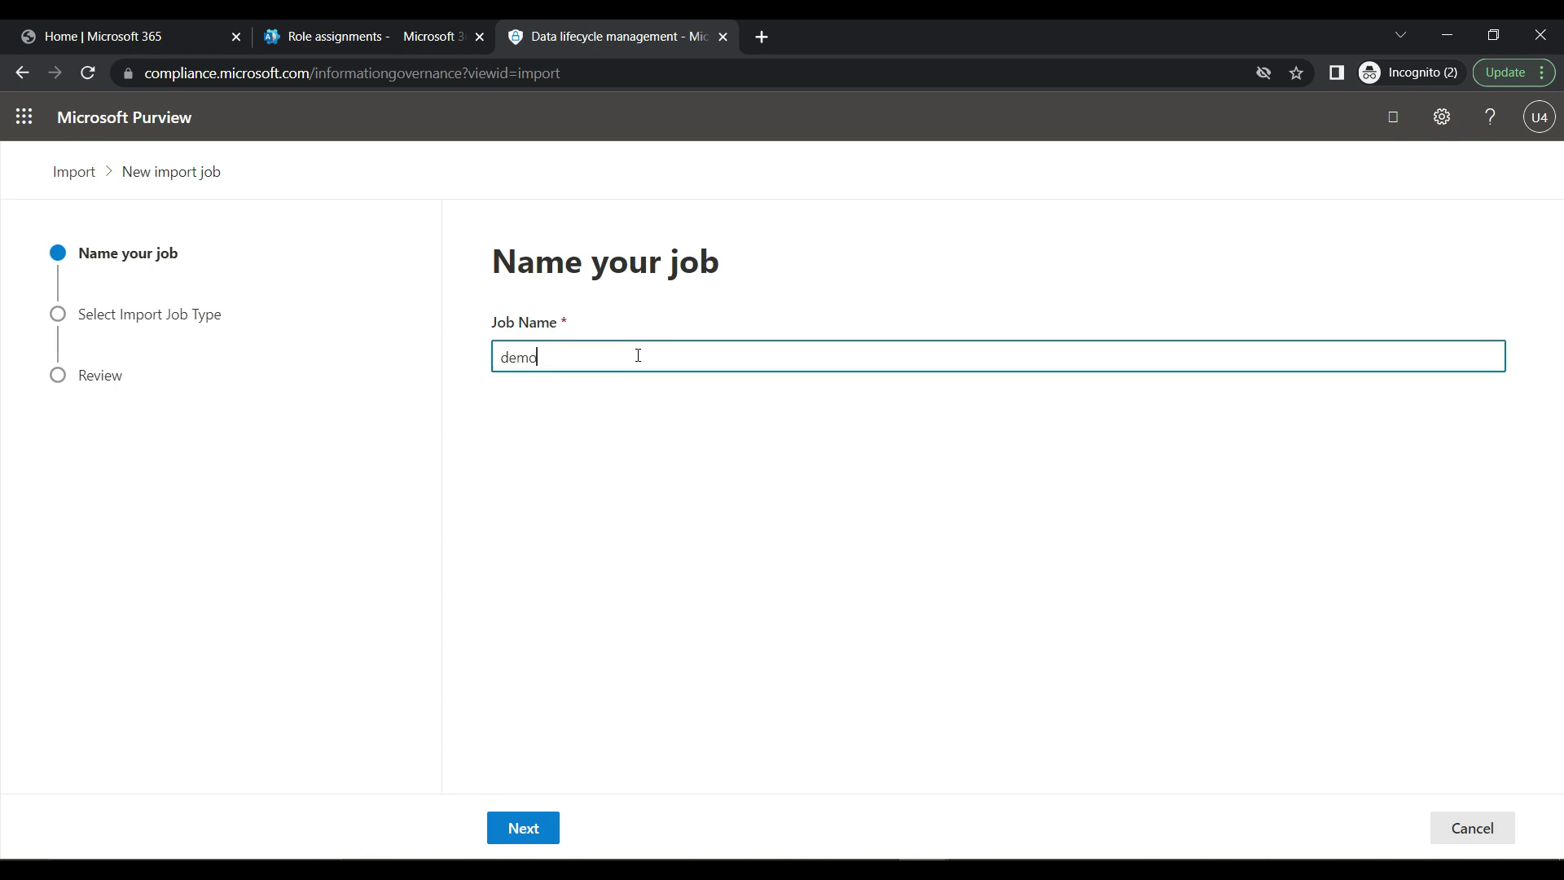
{"action": "type", "text": "import"}
{"action": "left_click", "coordinate": [524, 828]}
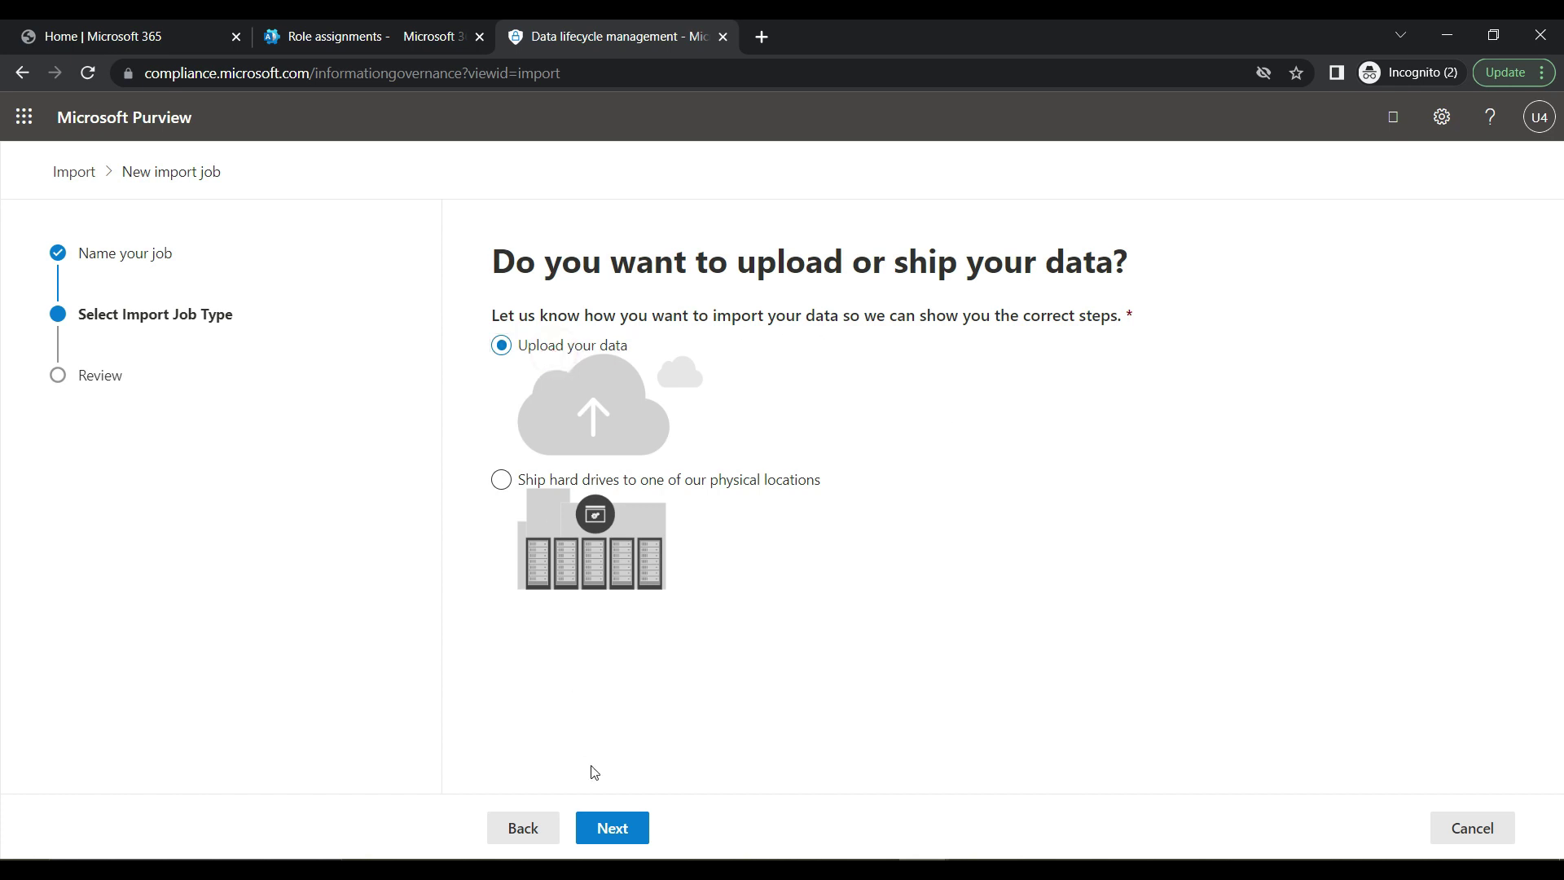
{"action": "left_click", "coordinate": [610, 831]}
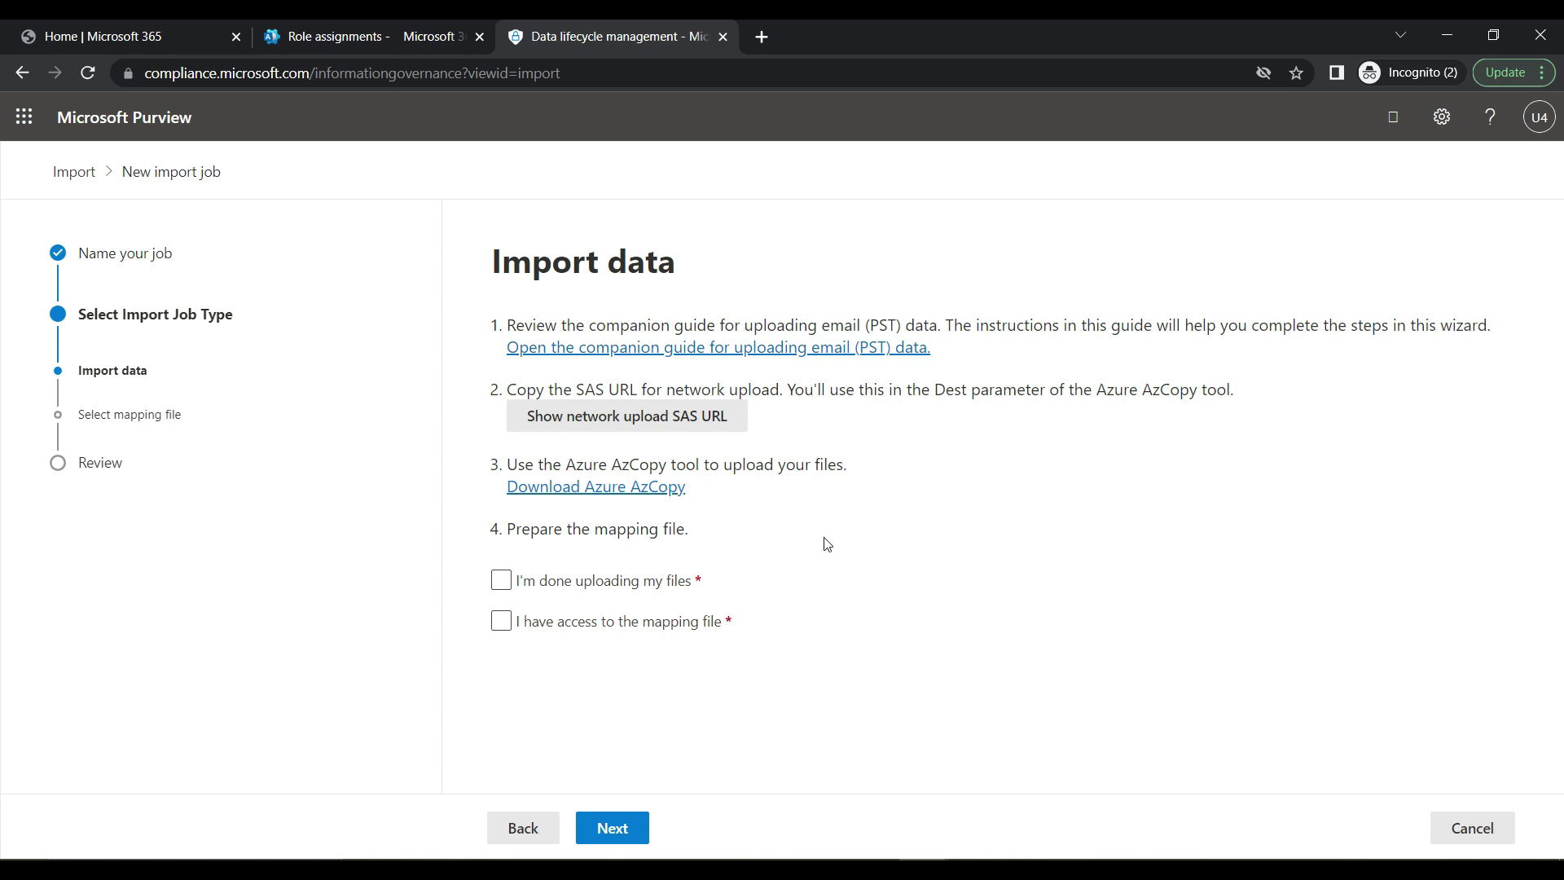
Copy the network upload SAS URL into a Notepad window, then minimise it.
{"action": "left_click", "coordinate": [678, 418]}
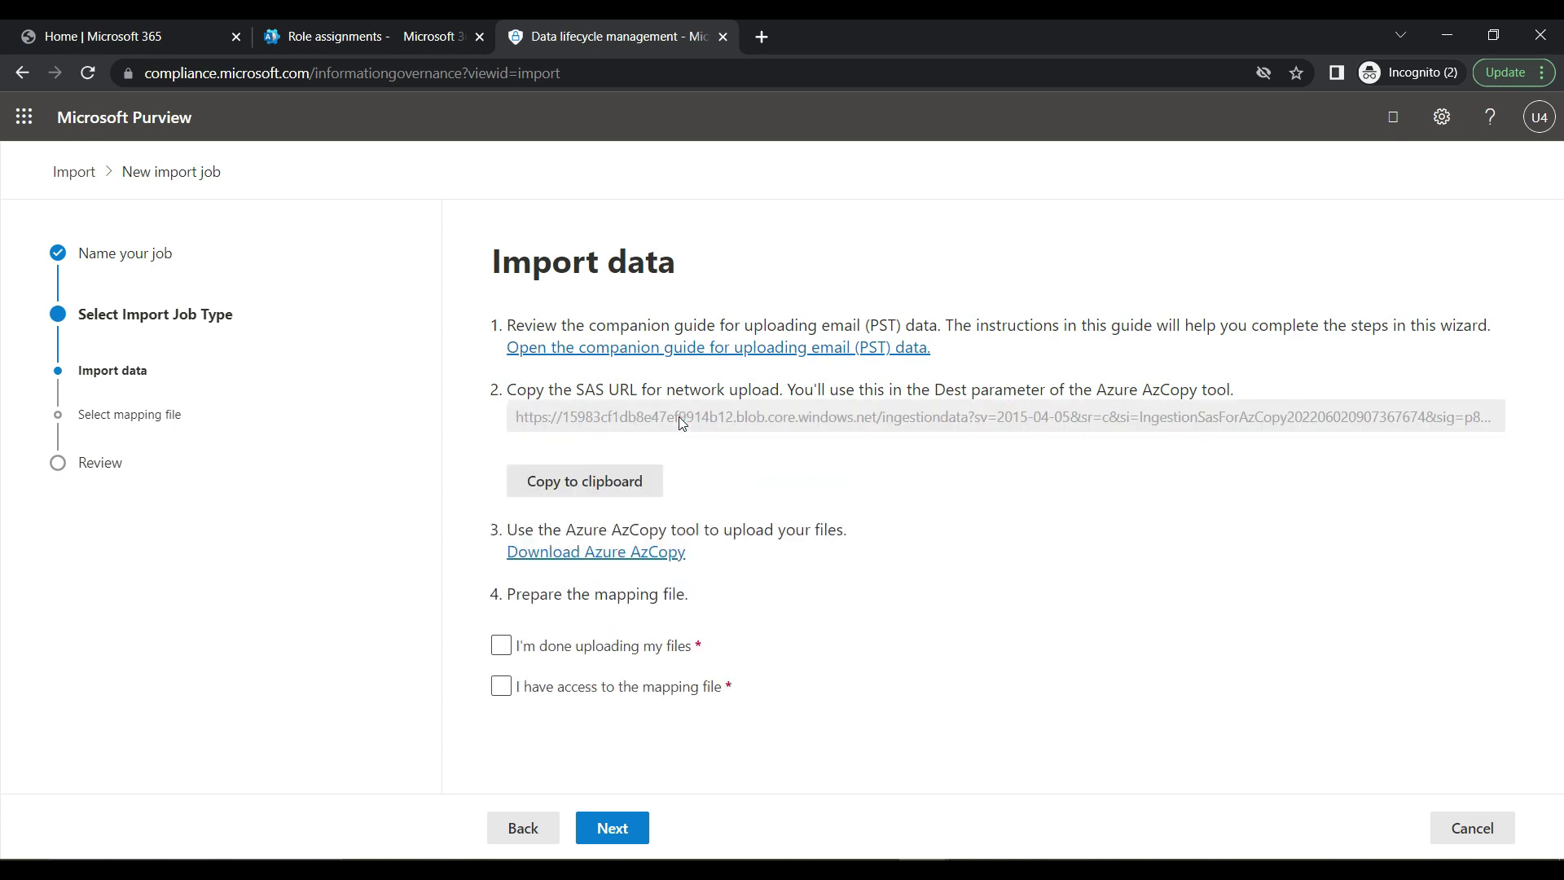
{"action": "left_click", "coordinate": [584, 490]}
{"action": "left_click", "coordinate": [1141, 868]}
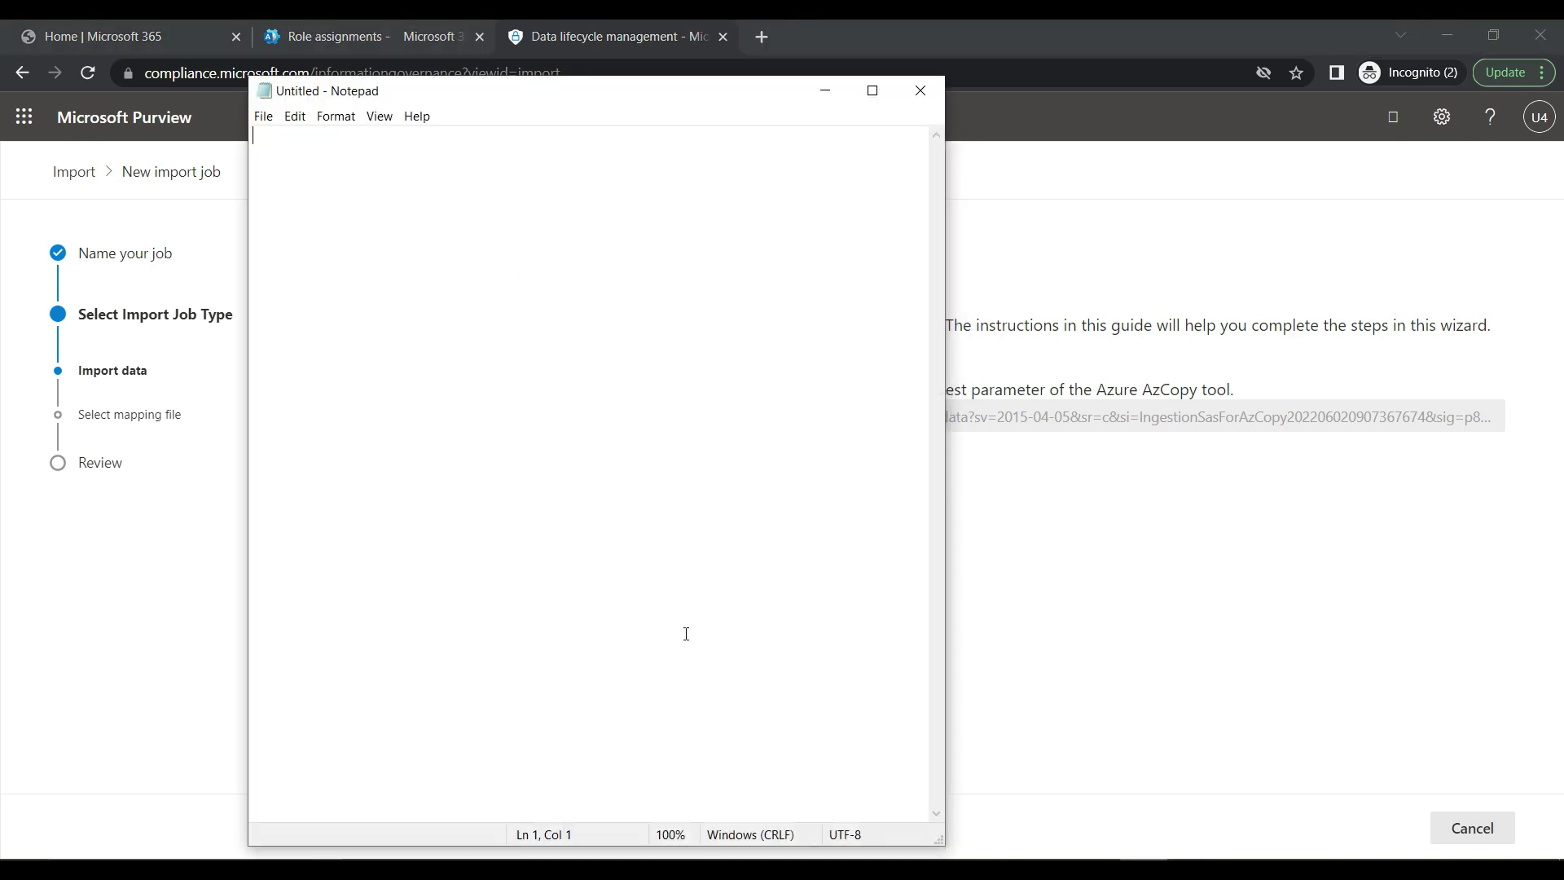
{"action": "key", "text": "ctrl+v"}
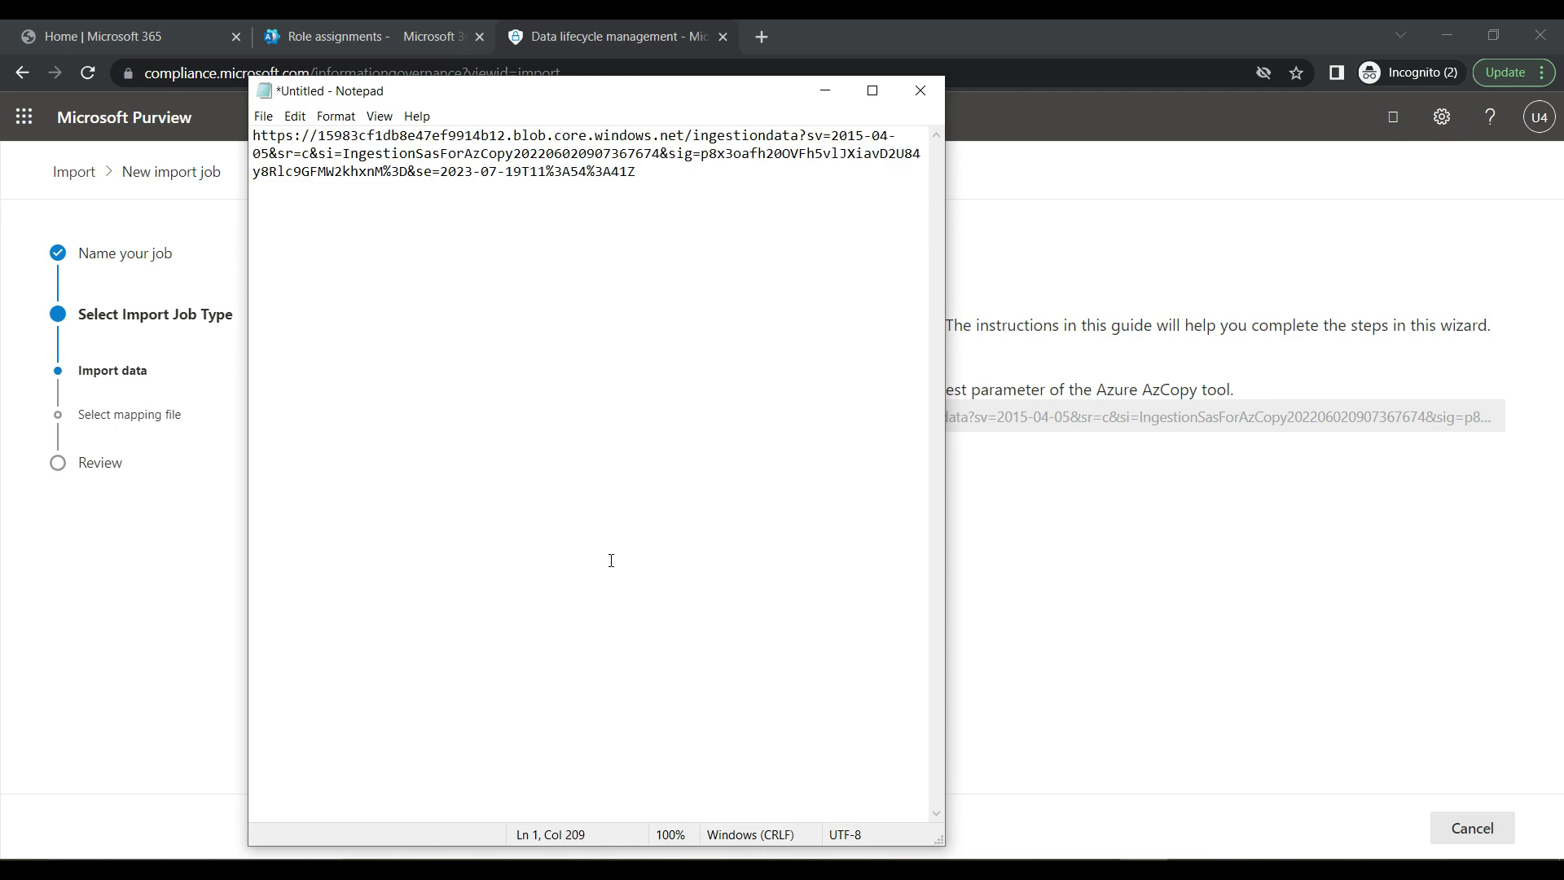
{"action": "left_click", "coordinate": [825, 82]}
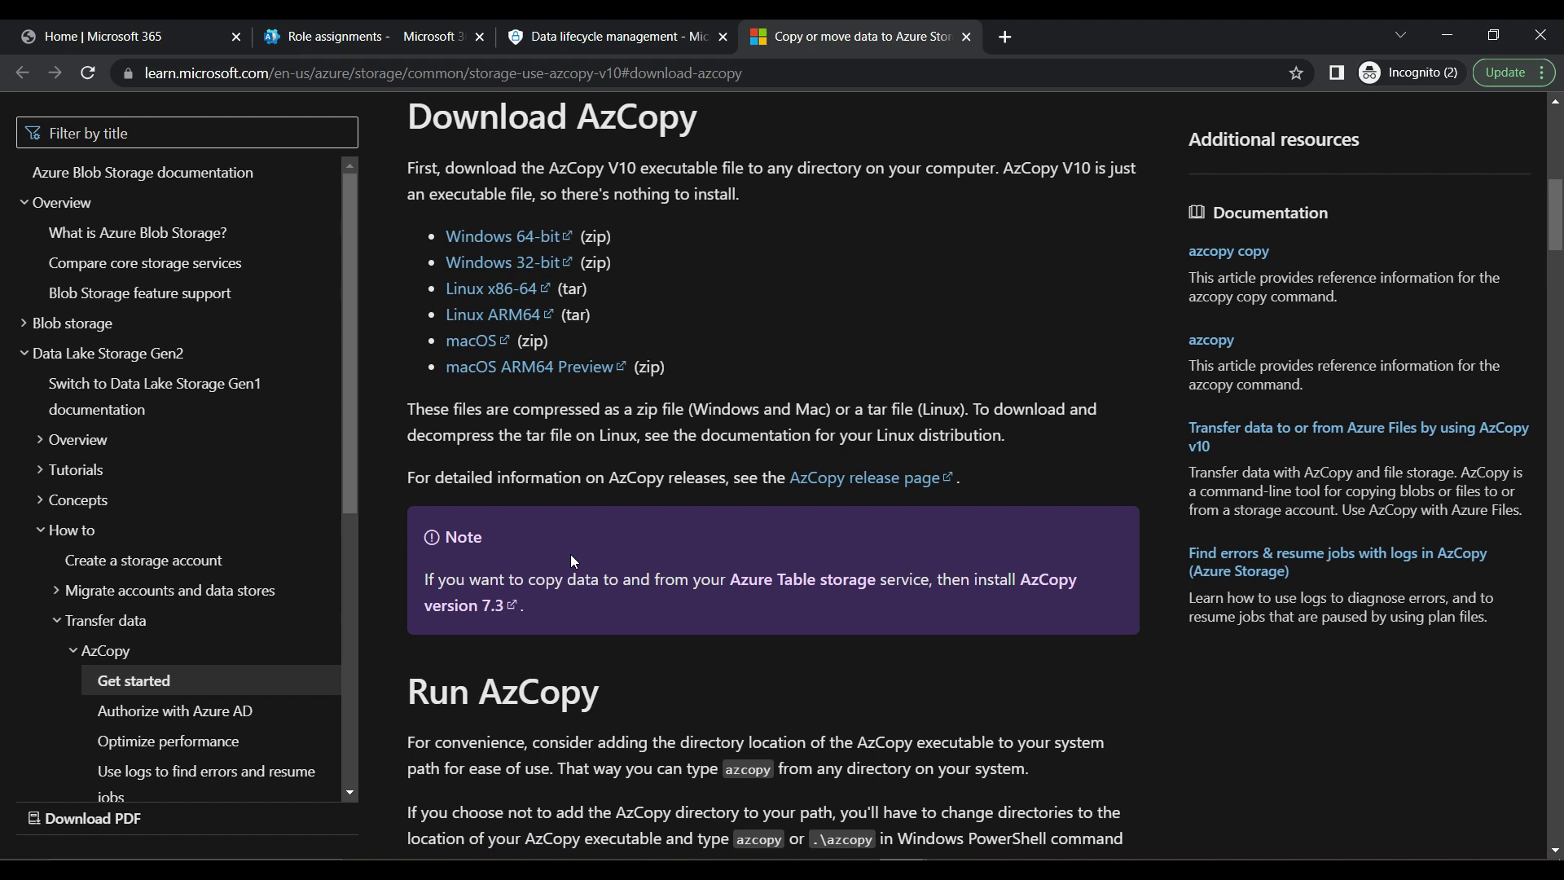
Download the Windows 64-bit AzCopy zip and open it from the download bar.
{"action": "left_click", "coordinate": [545, 244]}
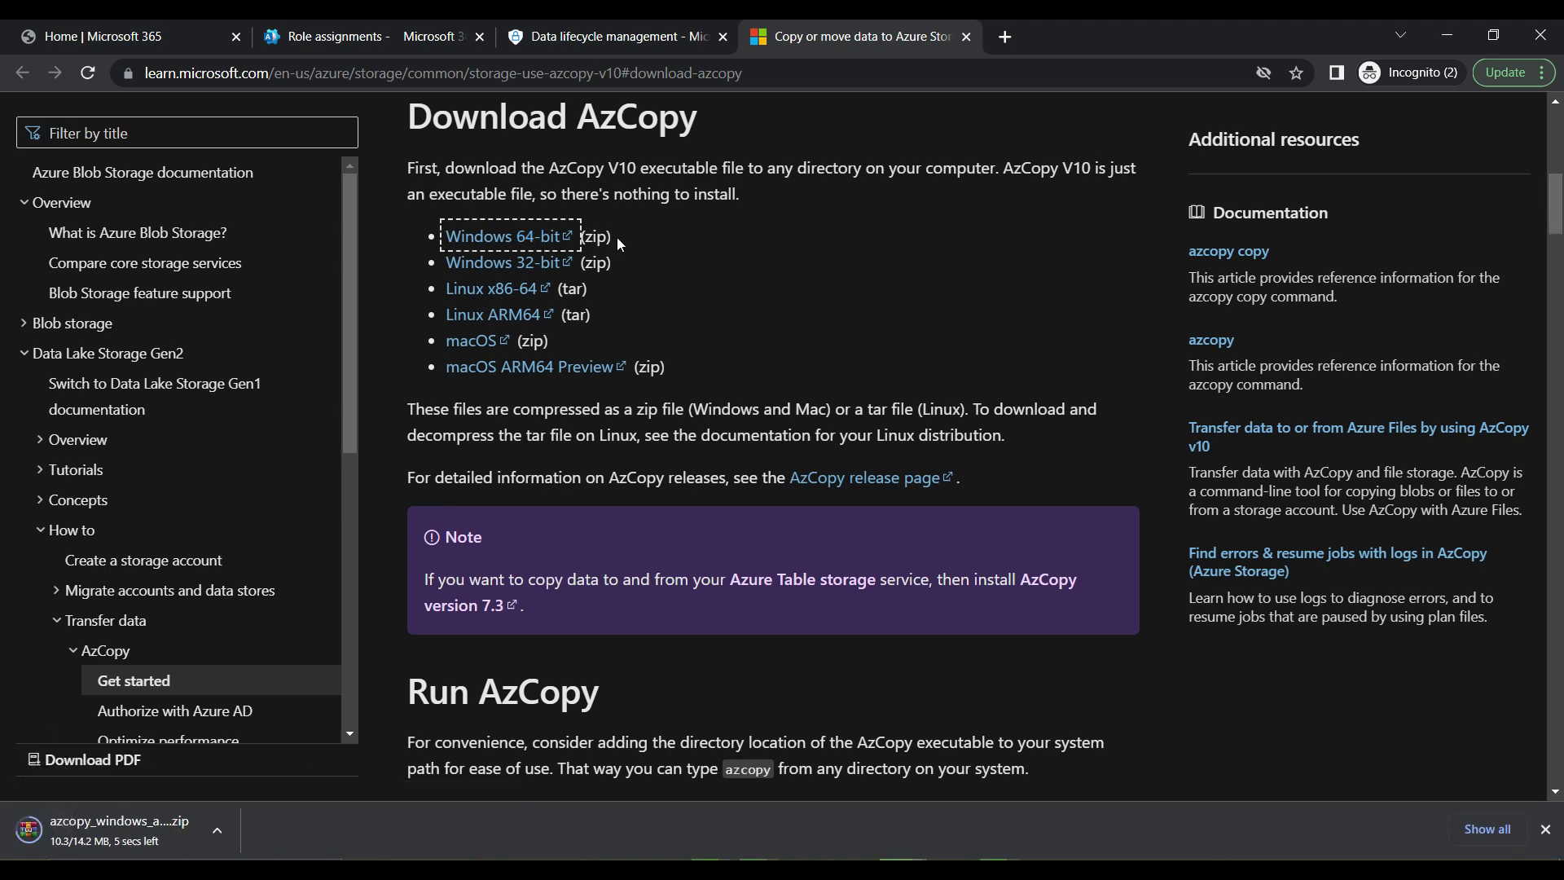
{"action": "left_click", "coordinate": [168, 823]}
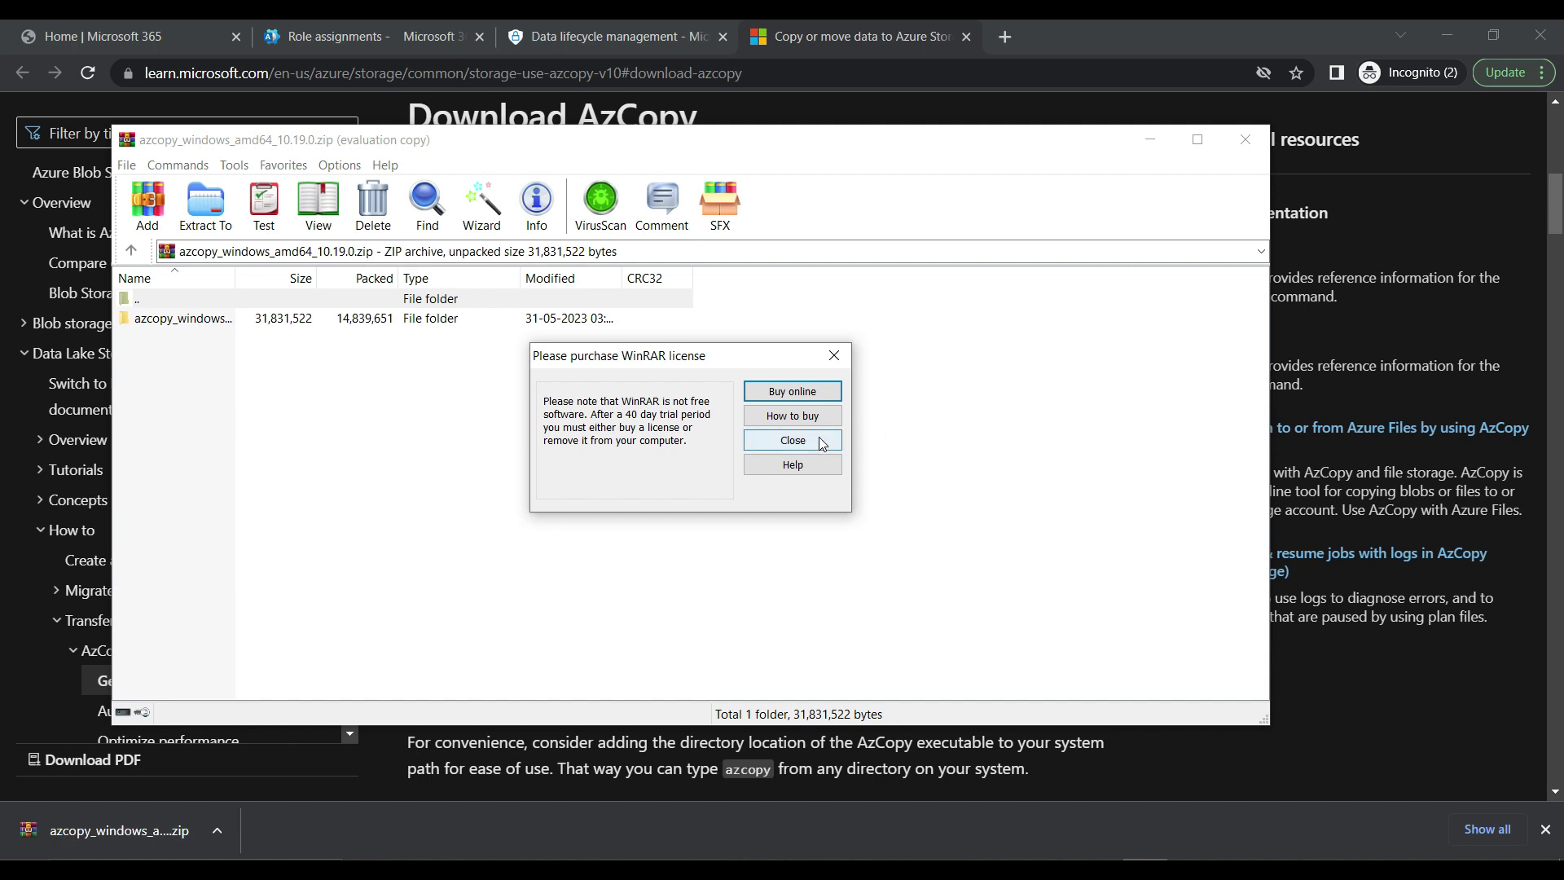
Dismiss WinRAR's license reminder and run azcopy.exe from the azcopy_windows_amd64_10.19.0 folder.
{"action": "left_click", "coordinate": [795, 440]}
{"action": "double_click", "coordinate": [204, 319]}
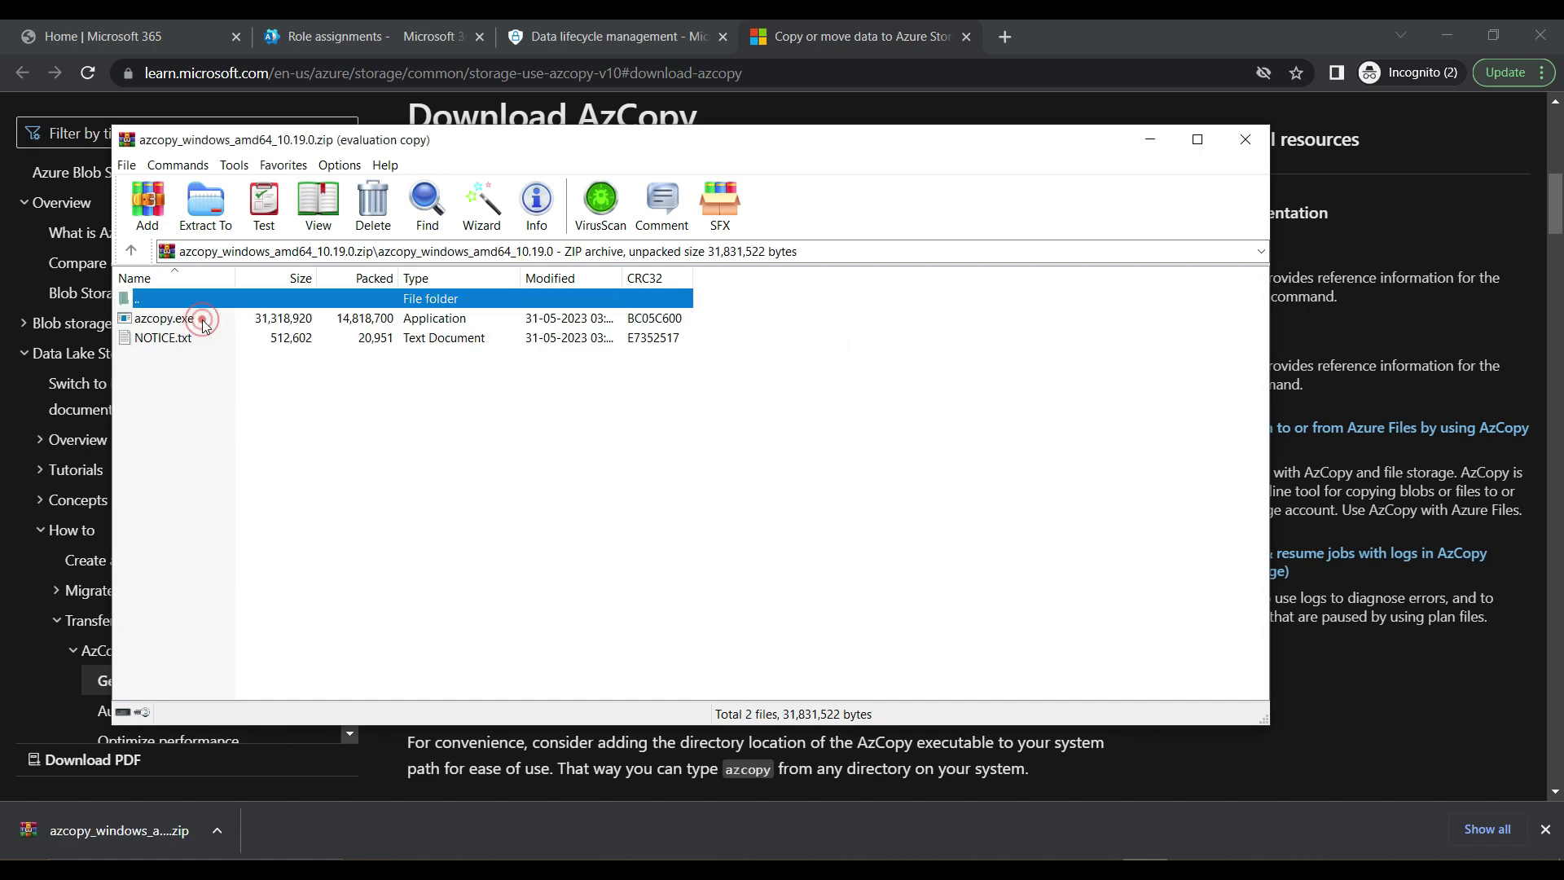
{"action": "double_click", "coordinate": [175, 319]}
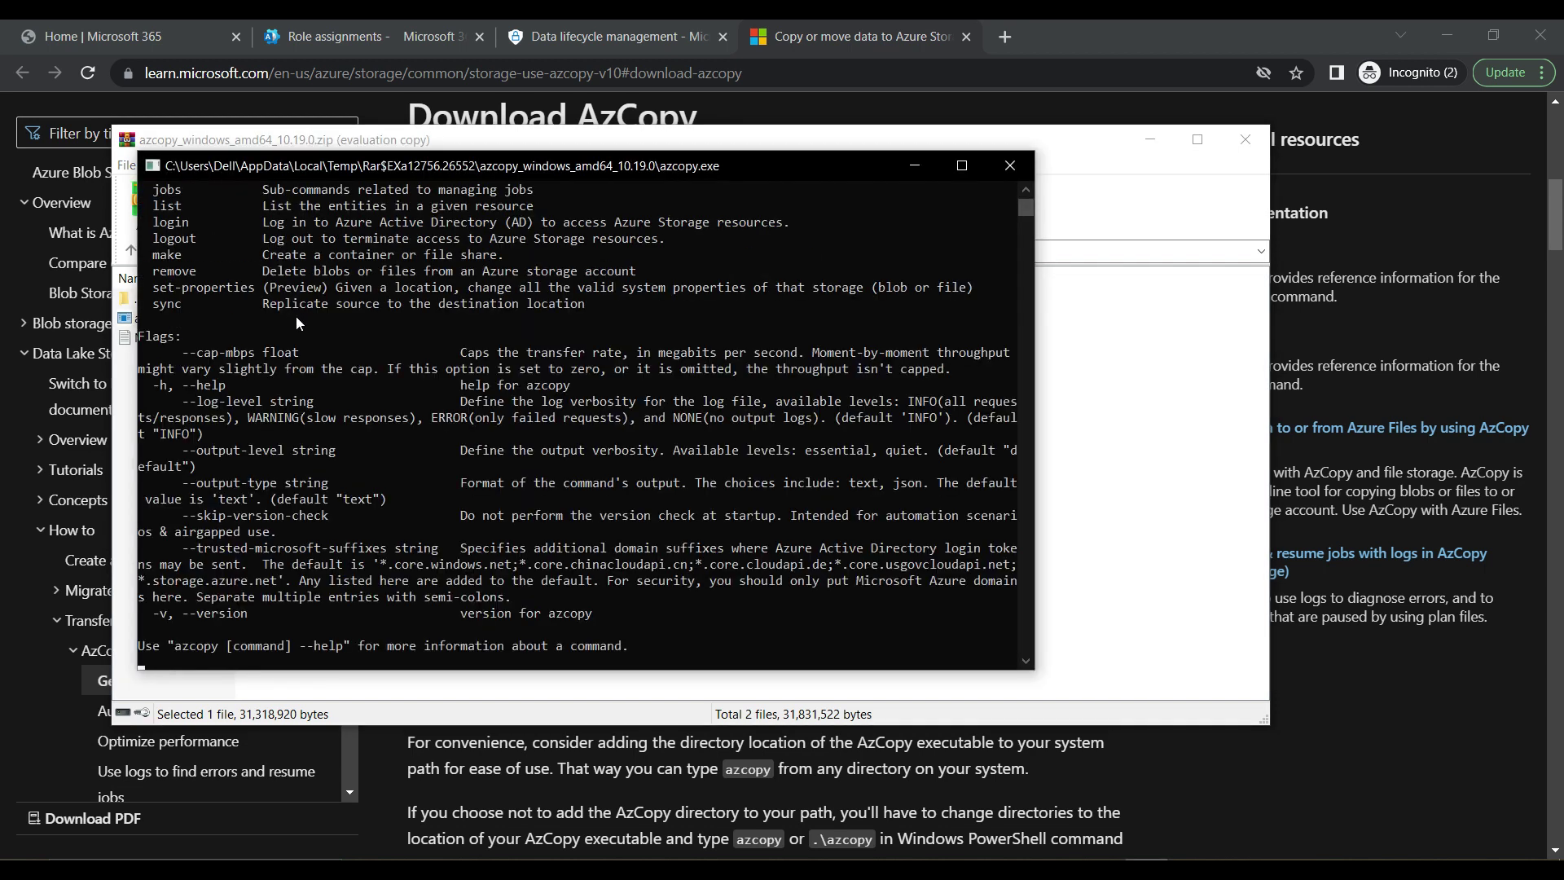
{"action": "scroll", "coordinate": [295, 316], "scroll_direction": "up", "scroll_amount": 7}
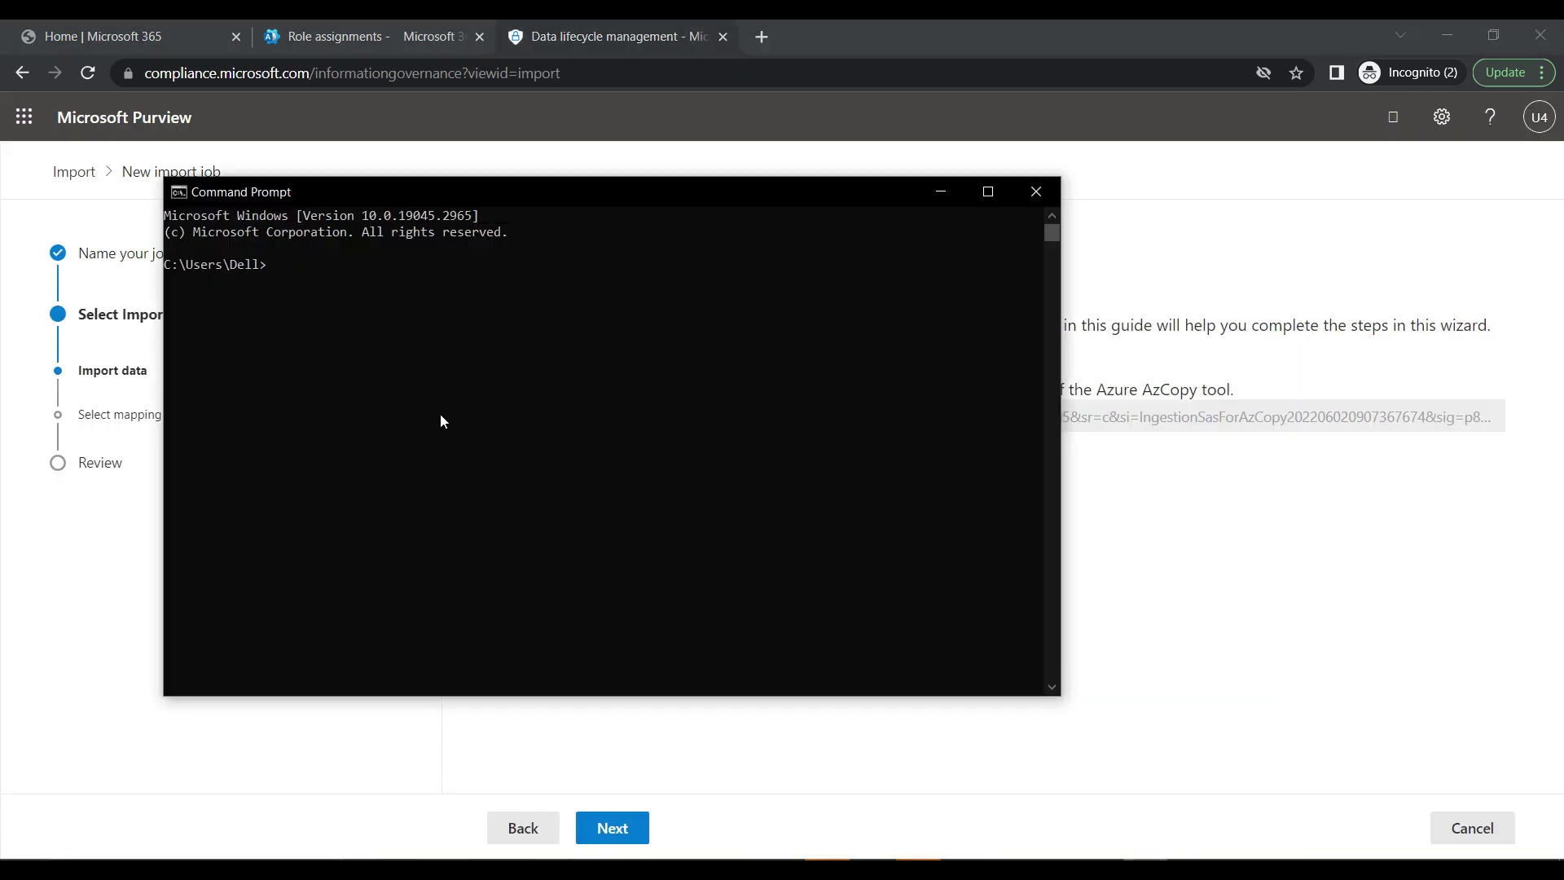
Change into the azcopy folder and draft an azcopy.exe copy command with the PST source path.
{"action": "type", "text": "cd"}
{"action": "type", "text": "C:\\Users\\Dell\\Downloads\\azcopy_windows_amd64_10.19.0\\azcopy_windows_amd64_10.19.0"}
{"action": "key", "text": "Return"}
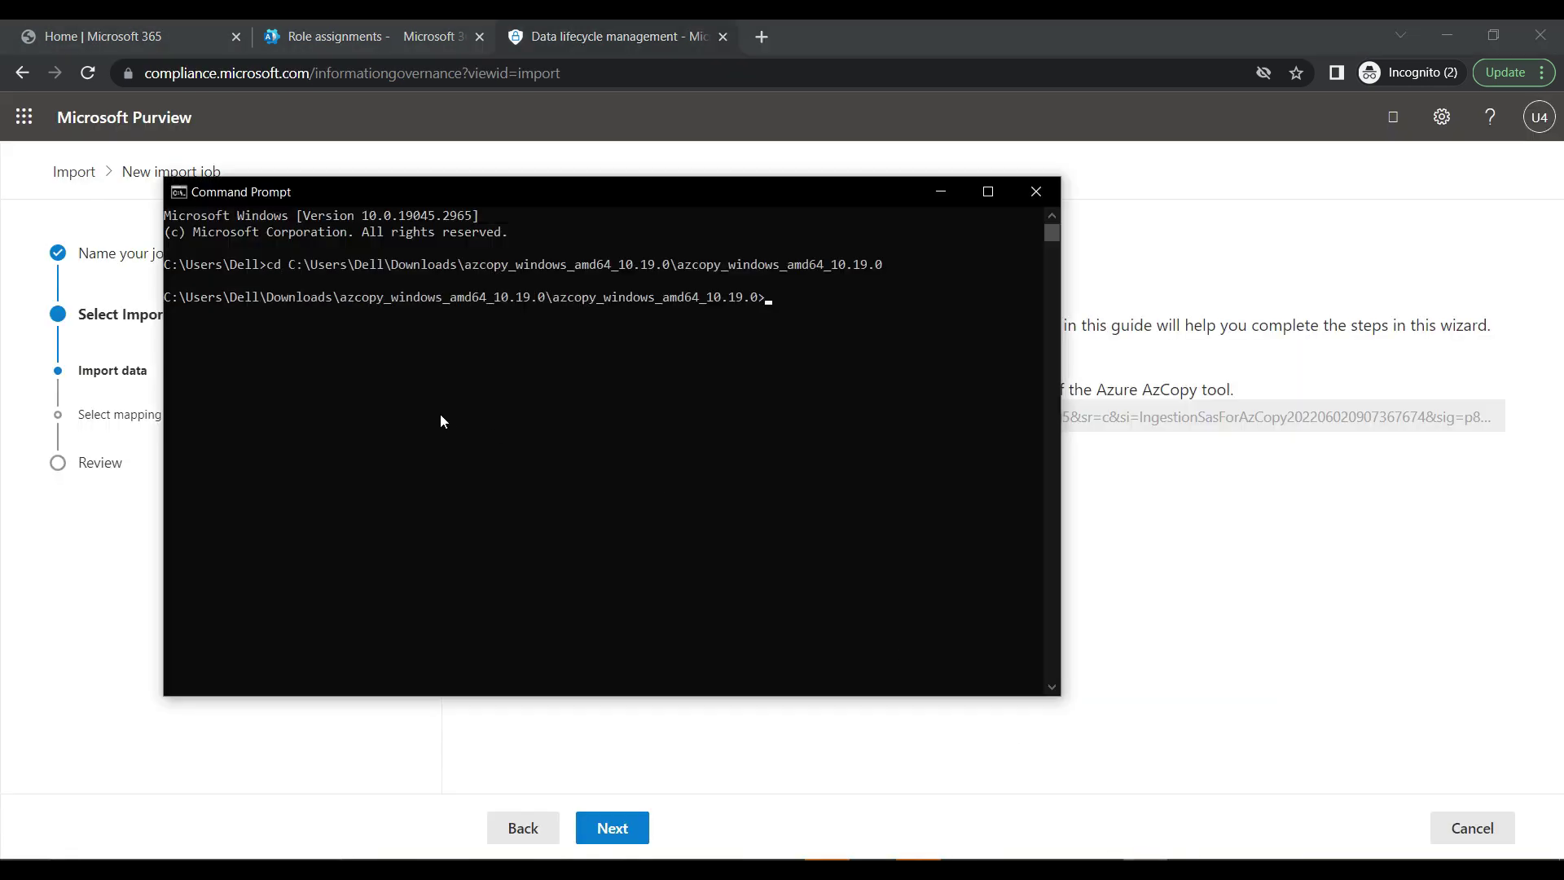
{"action": "type", "text": "azcopy.exe copy"}
{"action": "key", "text": "F2"}
{"action": "key", "text": "Escape"}
{"action": "type", "text": "\\\\D:\\Freelancing Projects\\Stellar Repair\\Network Repair\\File"}
{"action": "key", "text": "Escape"}
Recall the azcopy copy command and append the SAS URL from Notepad as its destination.
{"action": "key", "text": "Up"}
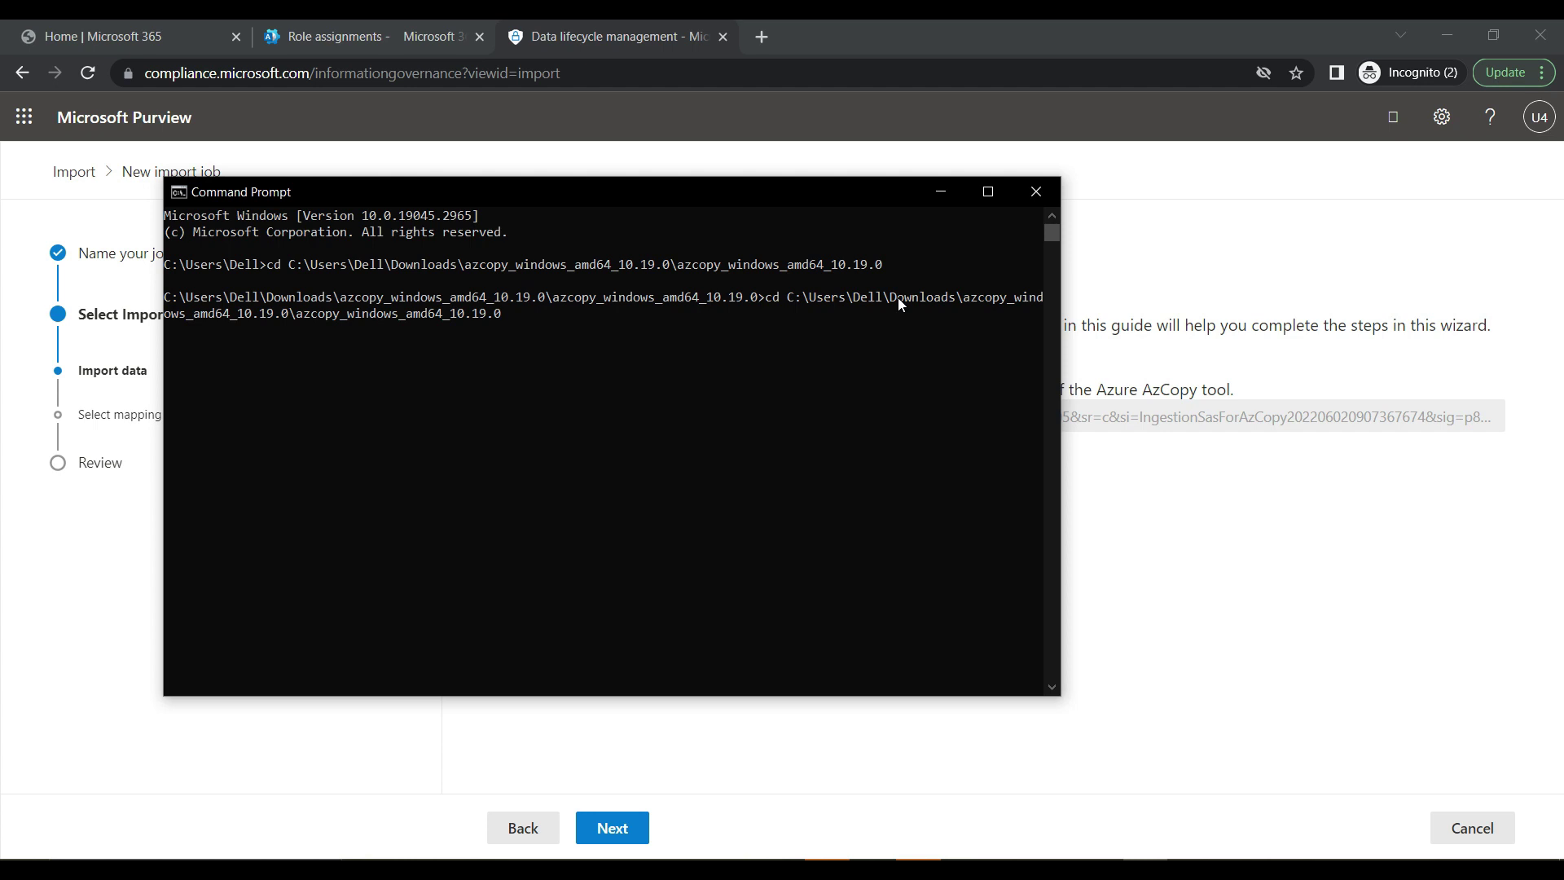
{"action": "key", "text": "Up"}
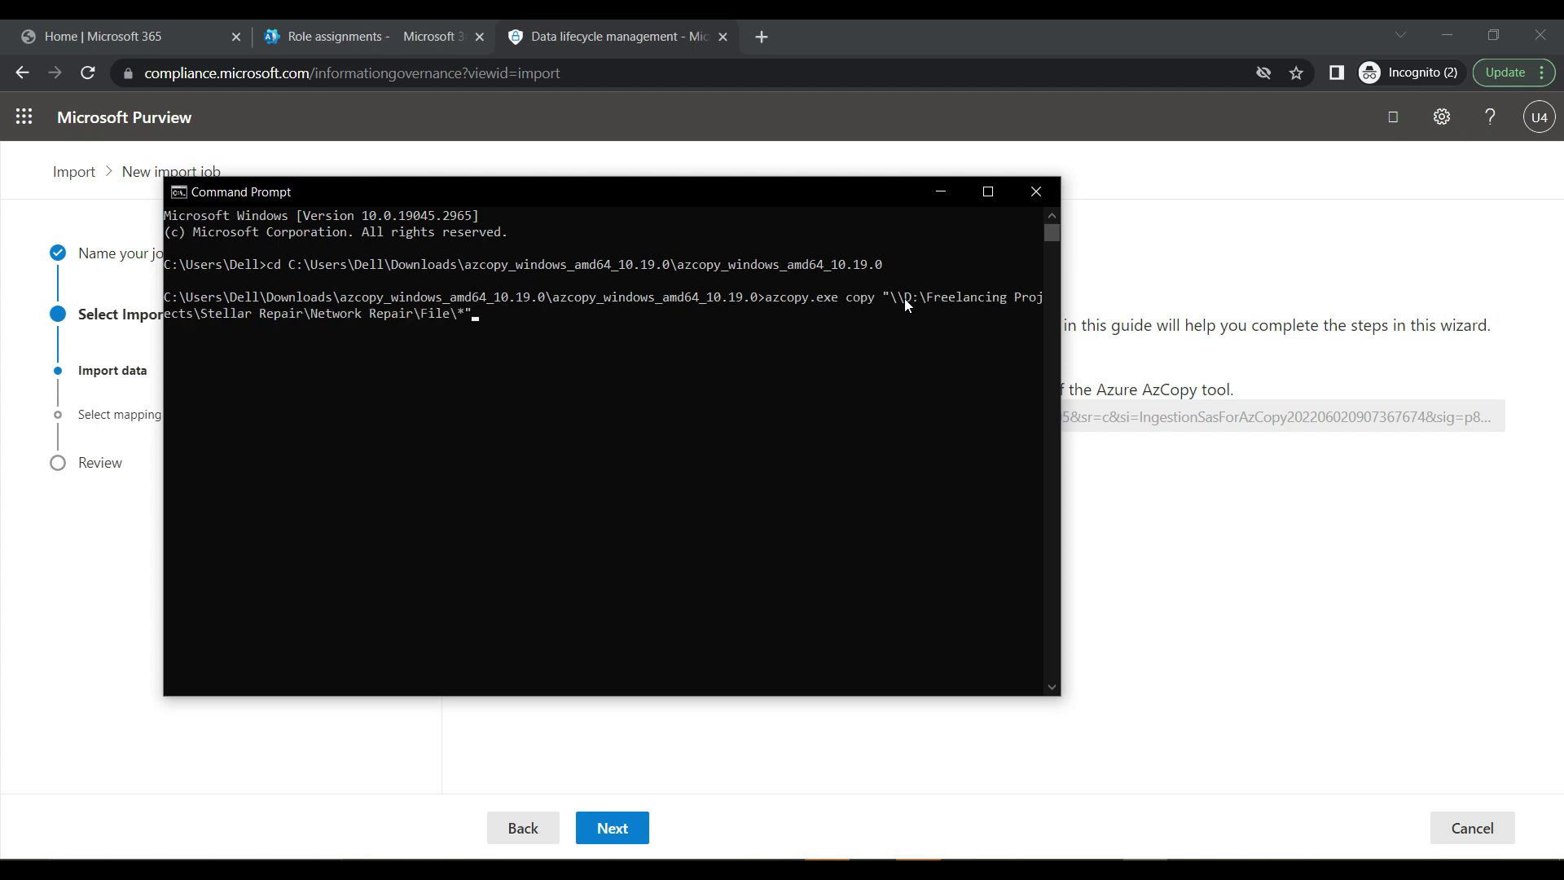
{"action": "left_click", "coordinate": [1100, 866]}
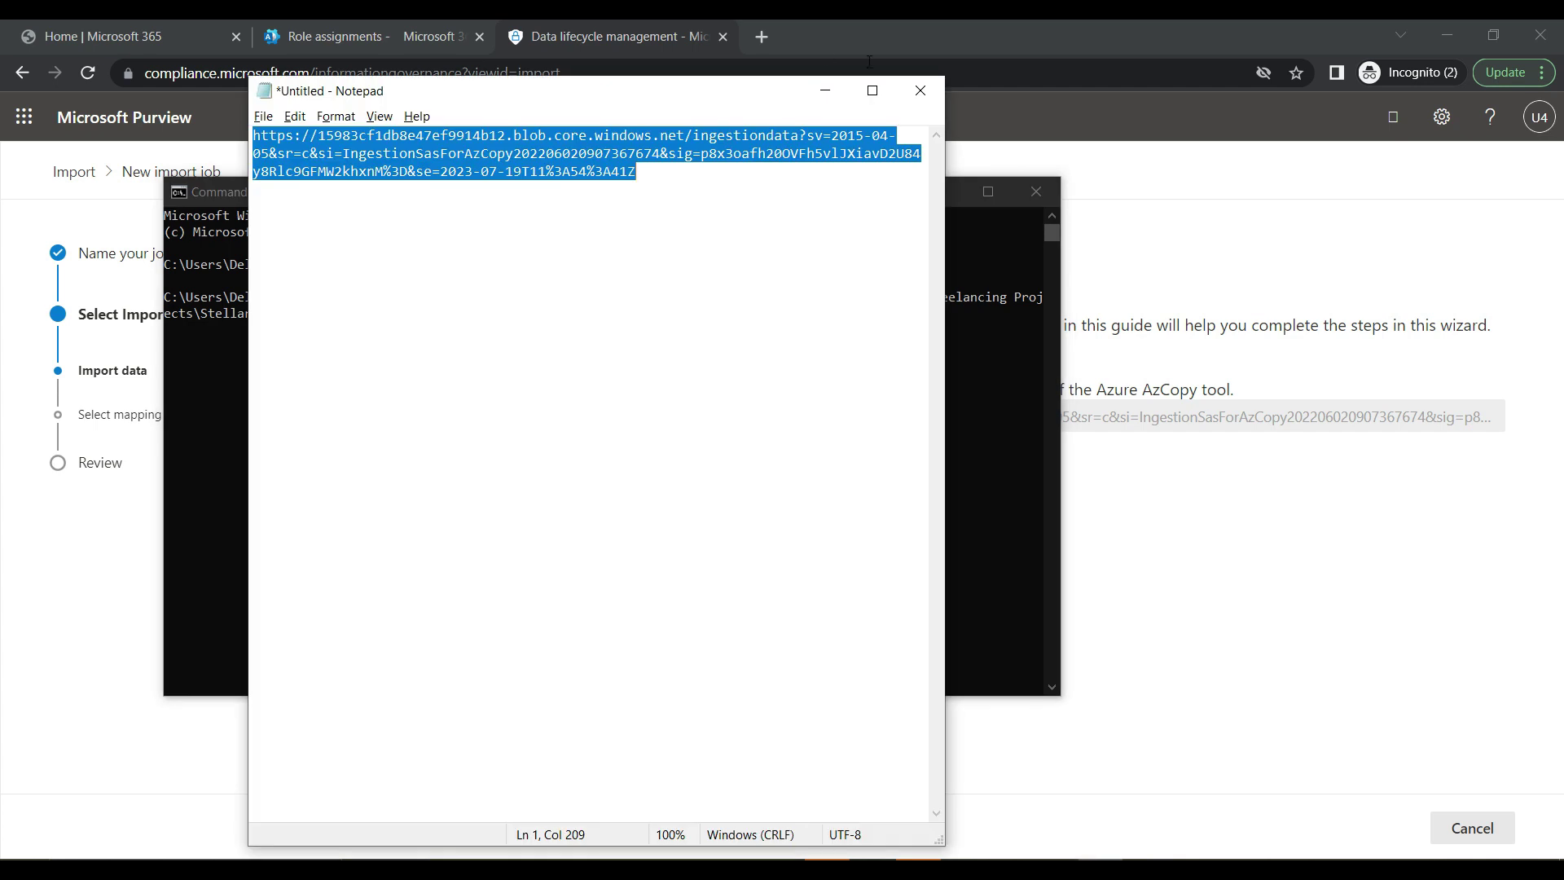
{"action": "left_click", "coordinate": [827, 95]}
{"action": "key", "text": "ctrl+v"}
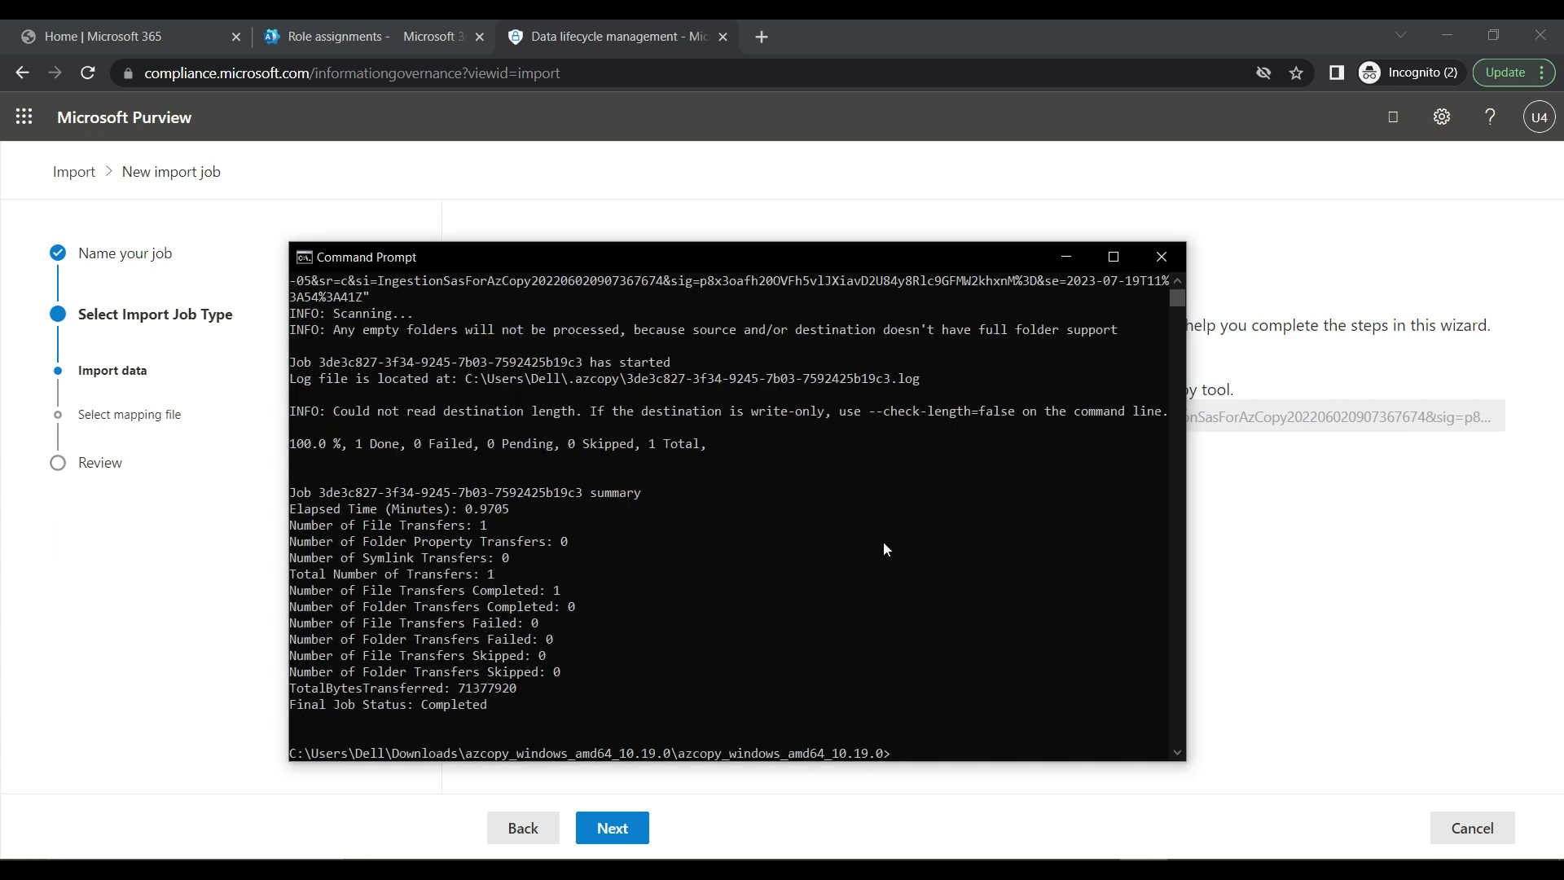
Tick 'I'm done uploading my files' and 'I have access to the mapping file', then continue.
{"action": "left_click", "coordinate": [1064, 256]}
{"action": "left_click", "coordinate": [512, 692]}
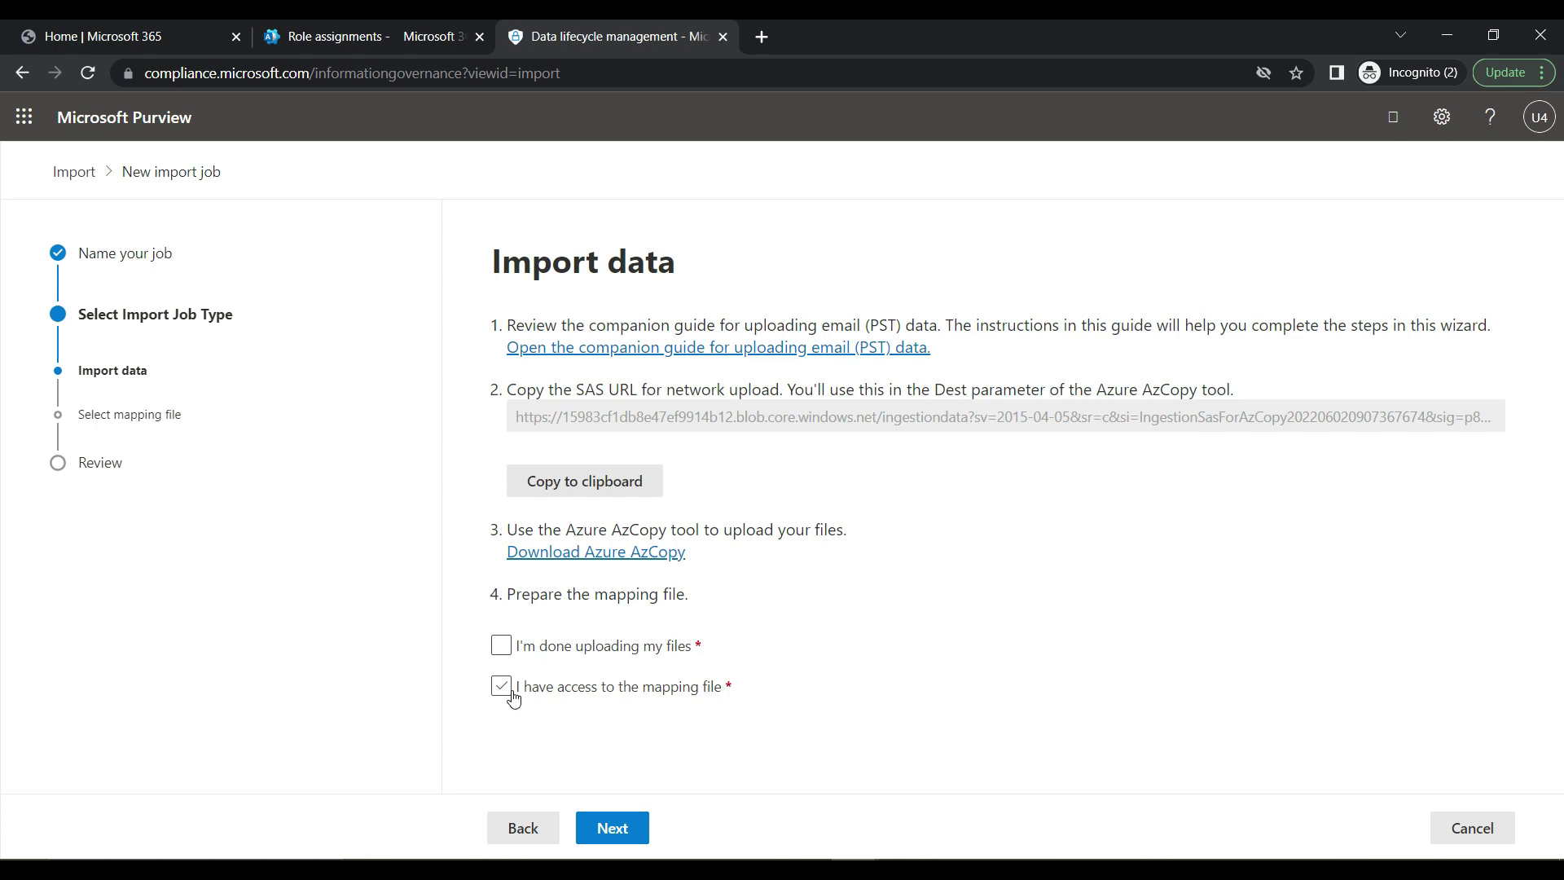
{"action": "left_click", "coordinate": [500, 647]}
{"action": "left_click", "coordinate": [502, 695]}
{"action": "left_click", "coordinate": [626, 827]}
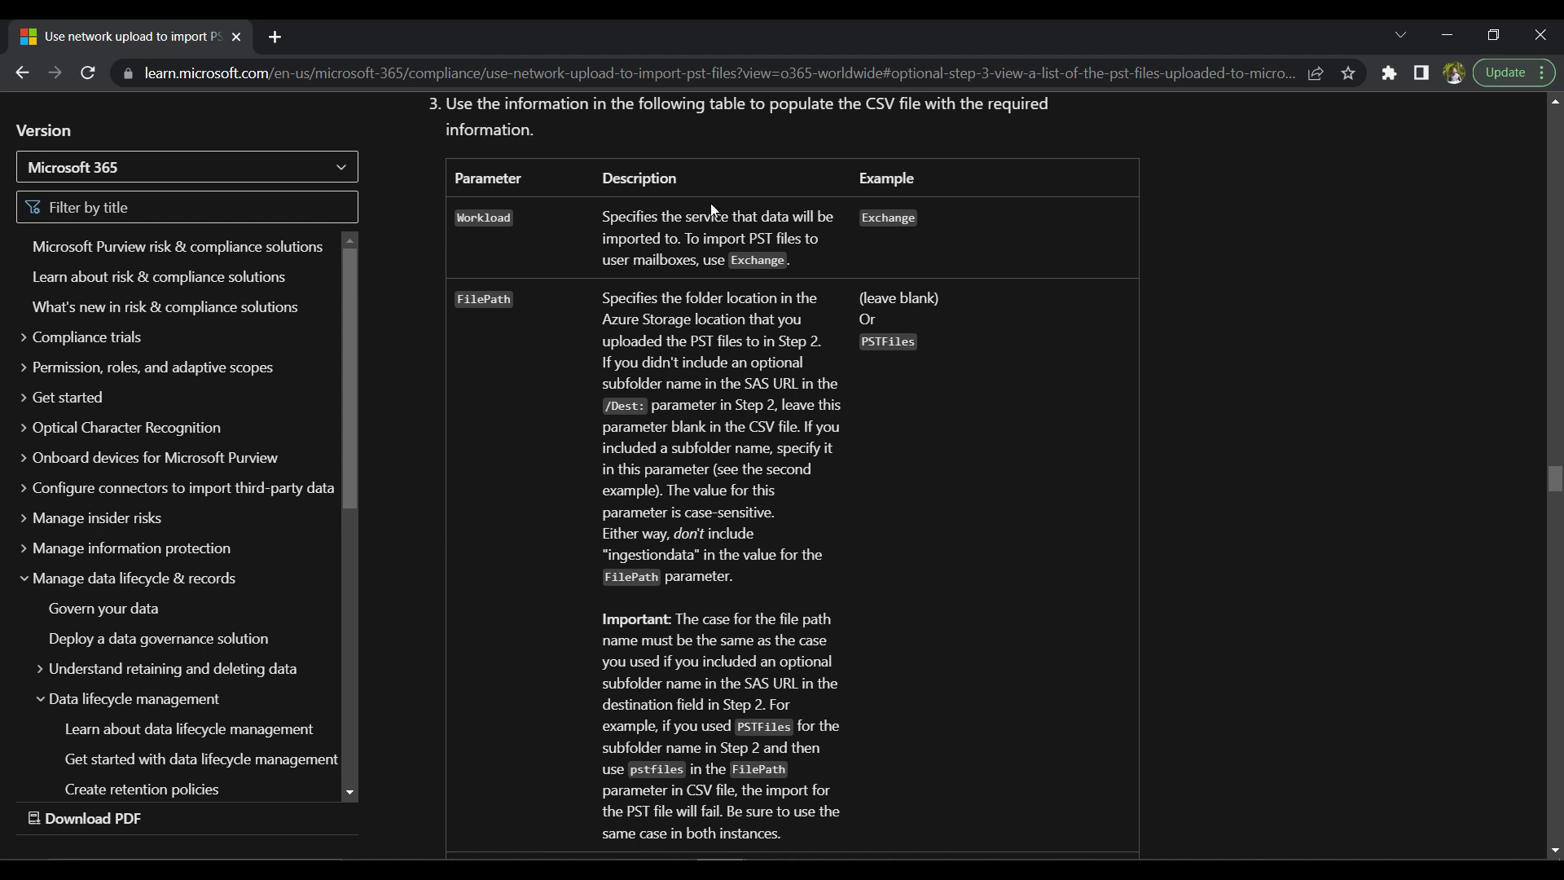
{"action": "scroll", "coordinate": [680, 274], "scroll_direction": "down", "scroll_amount": 2}
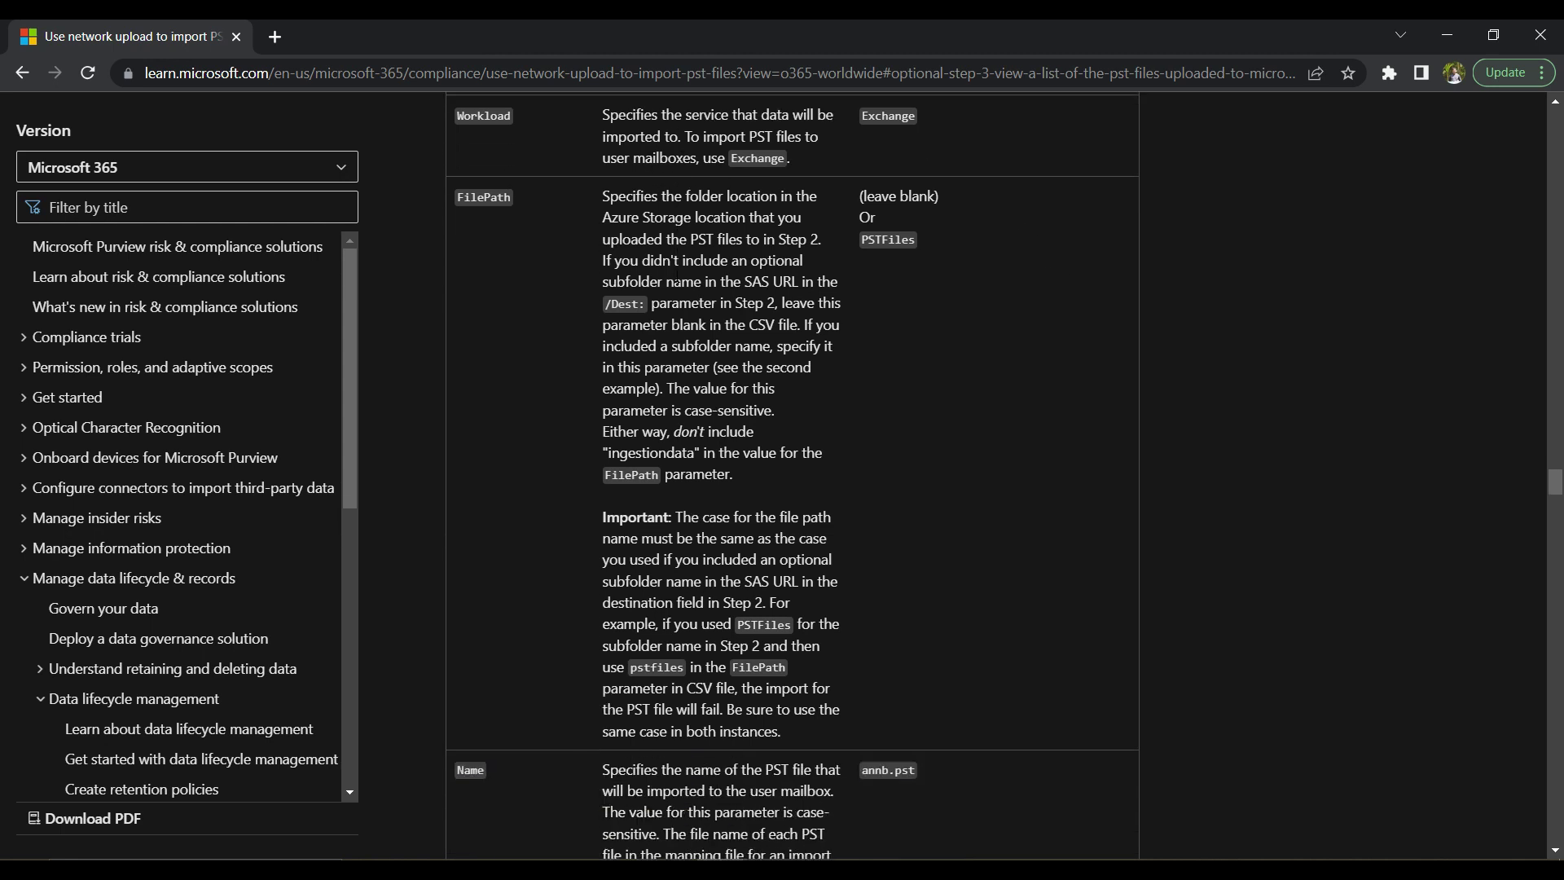
{"action": "scroll", "coordinate": [673, 279], "scroll_direction": "down", "scroll_amount": 3}
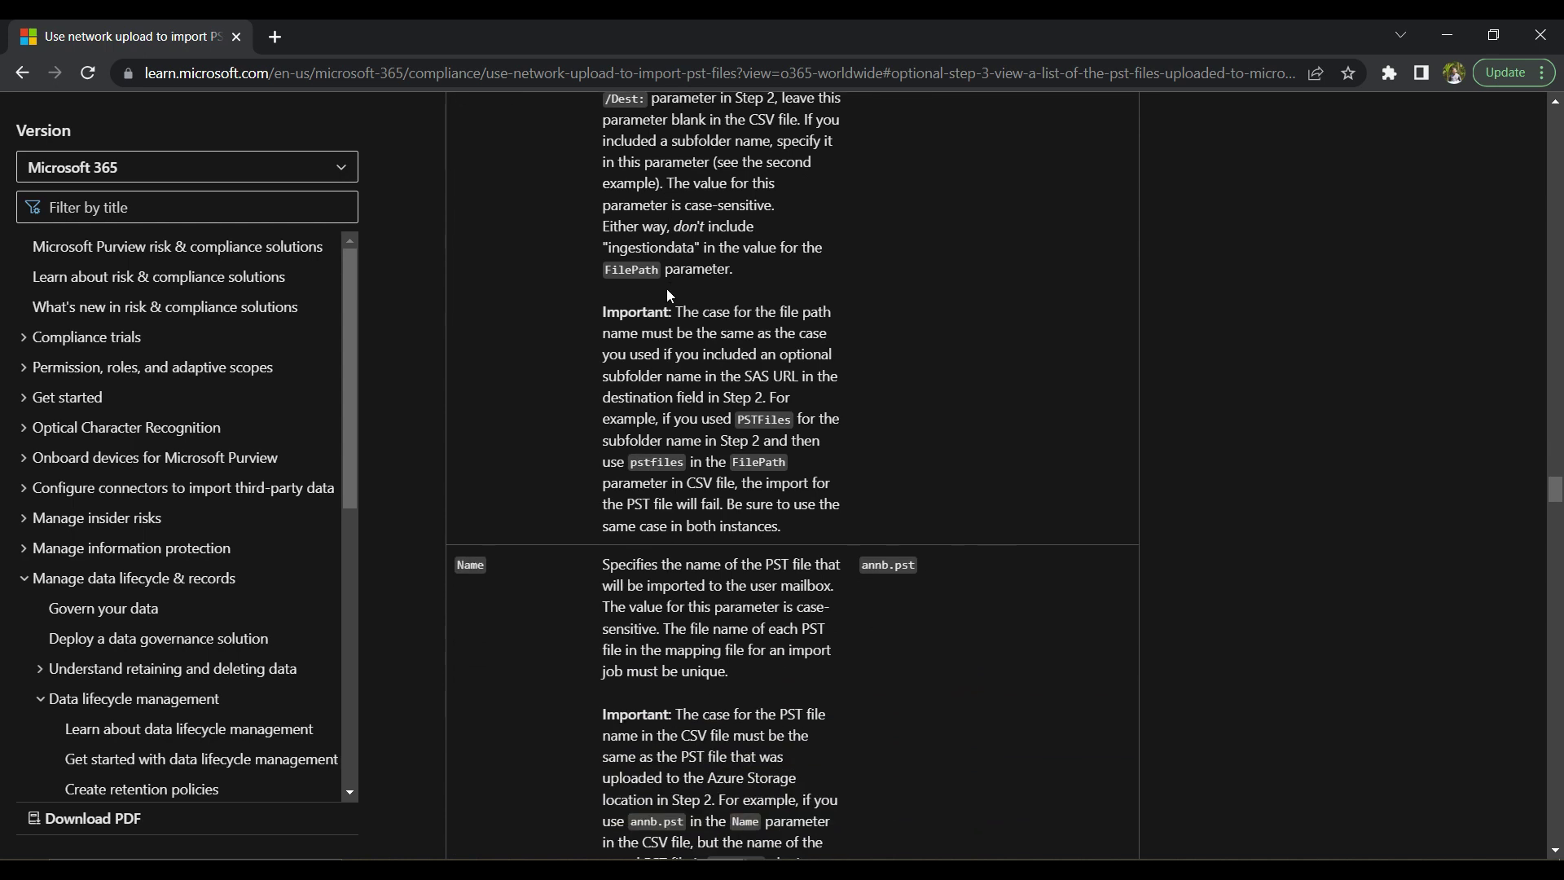
{"action": "scroll", "coordinate": [673, 281], "scroll_direction": "down", "scroll_amount": 7}
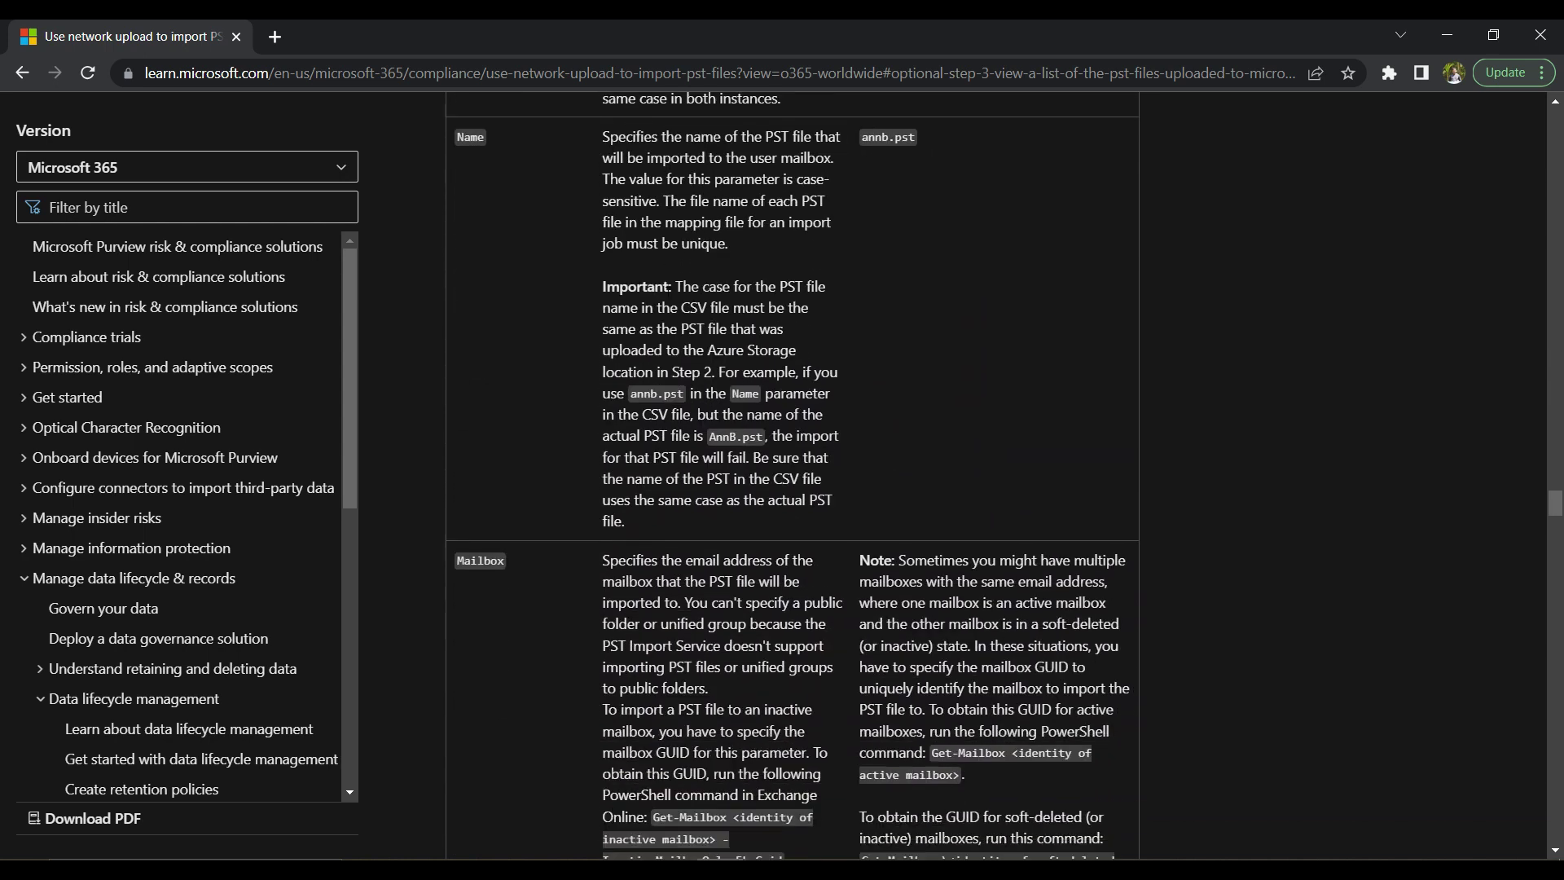
{"action": "scroll", "coordinate": [665, 298], "scroll_direction": "down", "scroll_amount": 6}
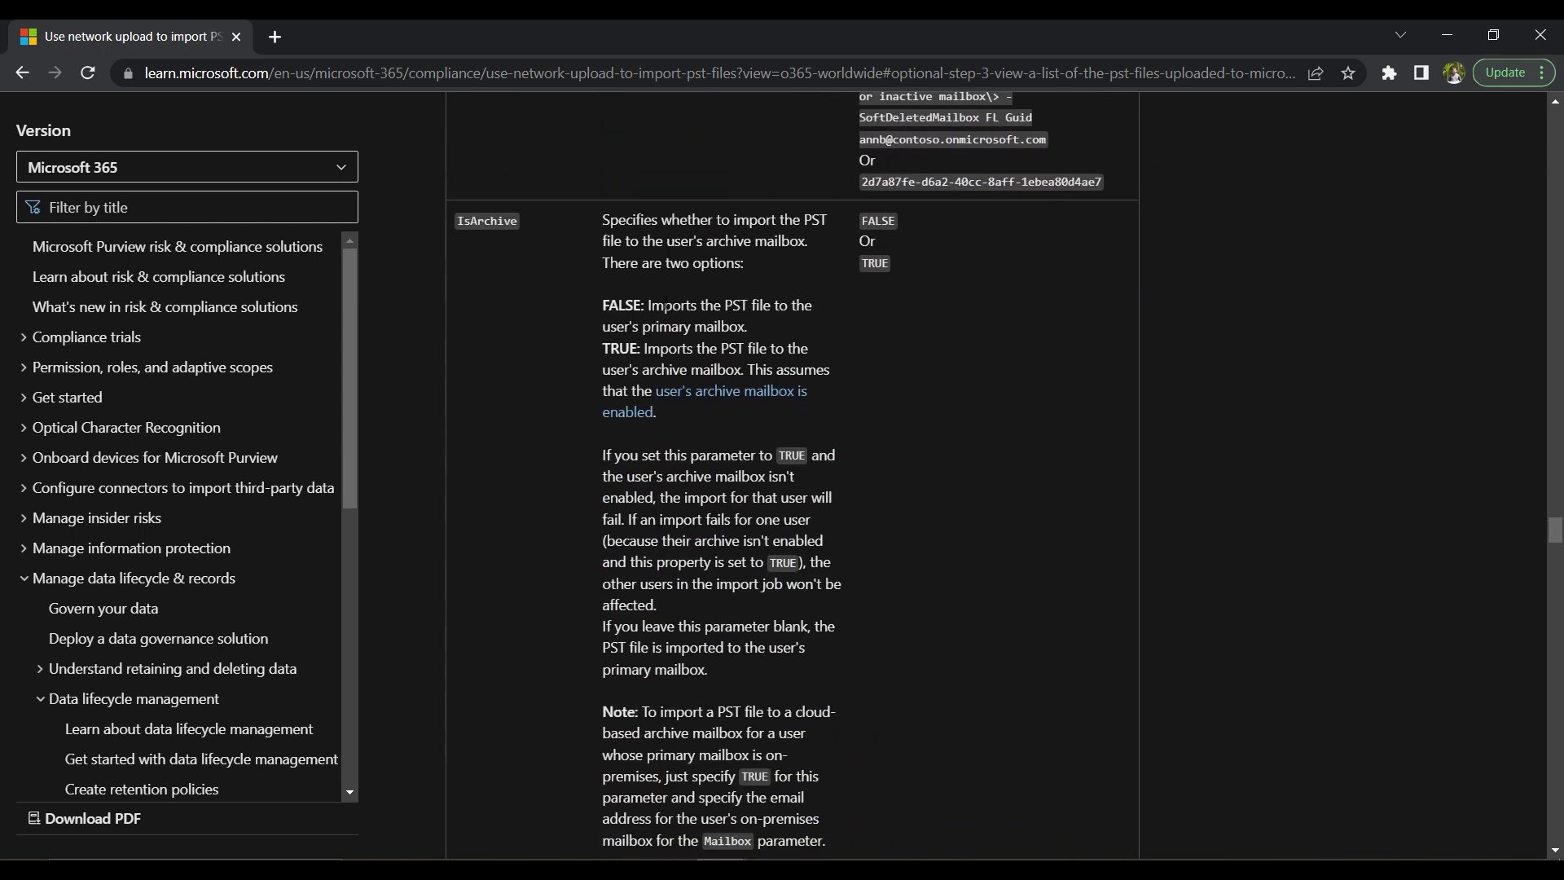
{"action": "scroll", "coordinate": [665, 299], "scroll_direction": "down", "scroll_amount": 7}
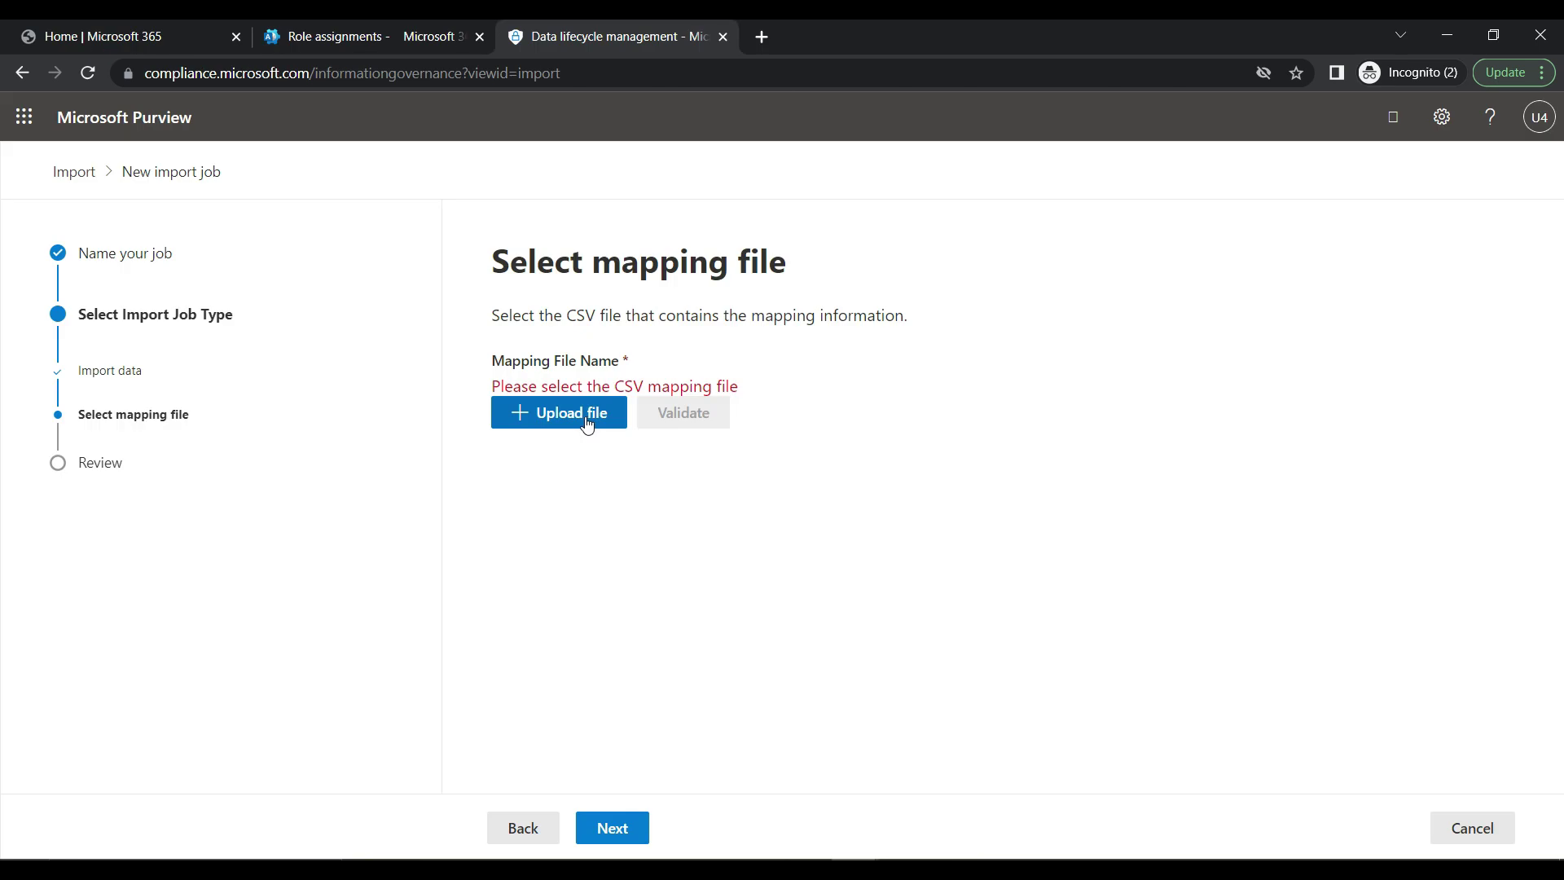
Upload and validate Iris.csv as the mapping file, then submit the importpst job.
{"action": "left_click", "coordinate": [580, 424]}
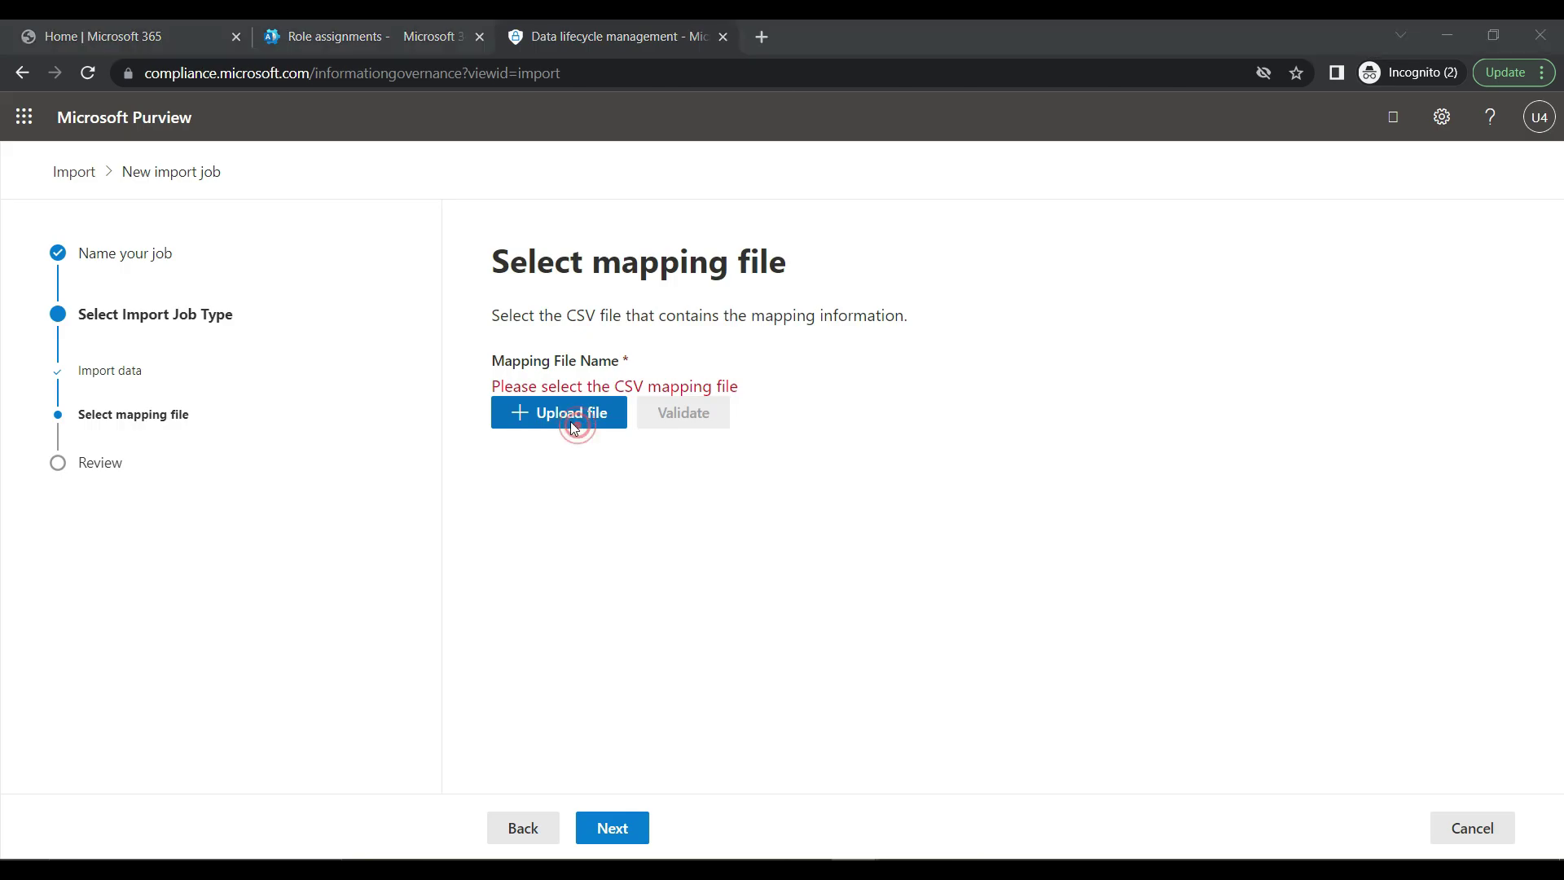
{"action": "left_click", "coordinate": [246, 173]}
{"action": "left_click", "coordinate": [588, 469]}
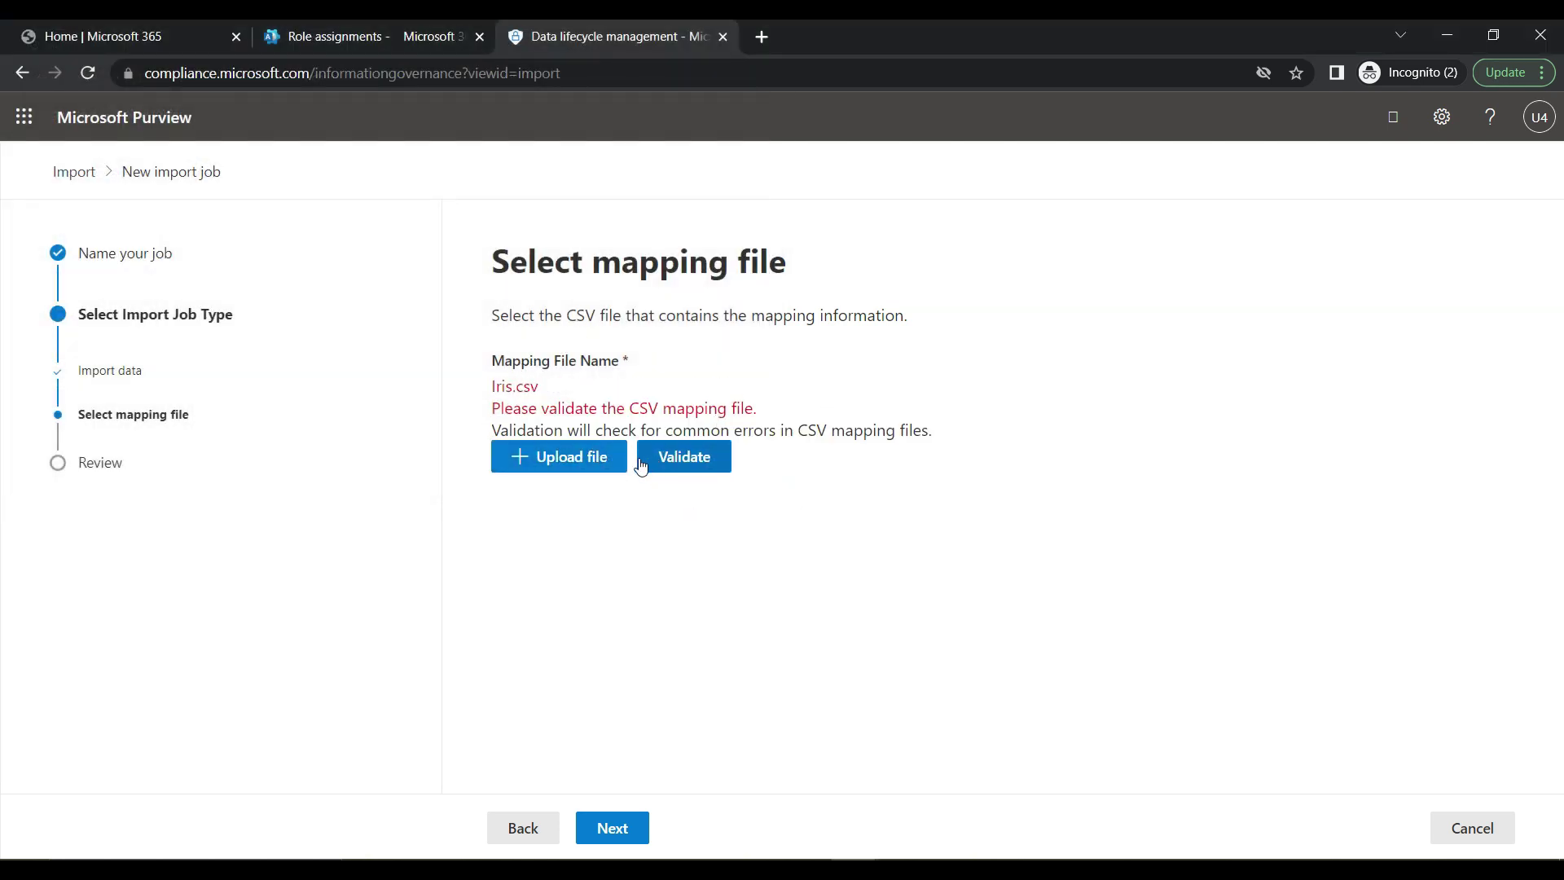
{"action": "left_click", "coordinate": [705, 461]}
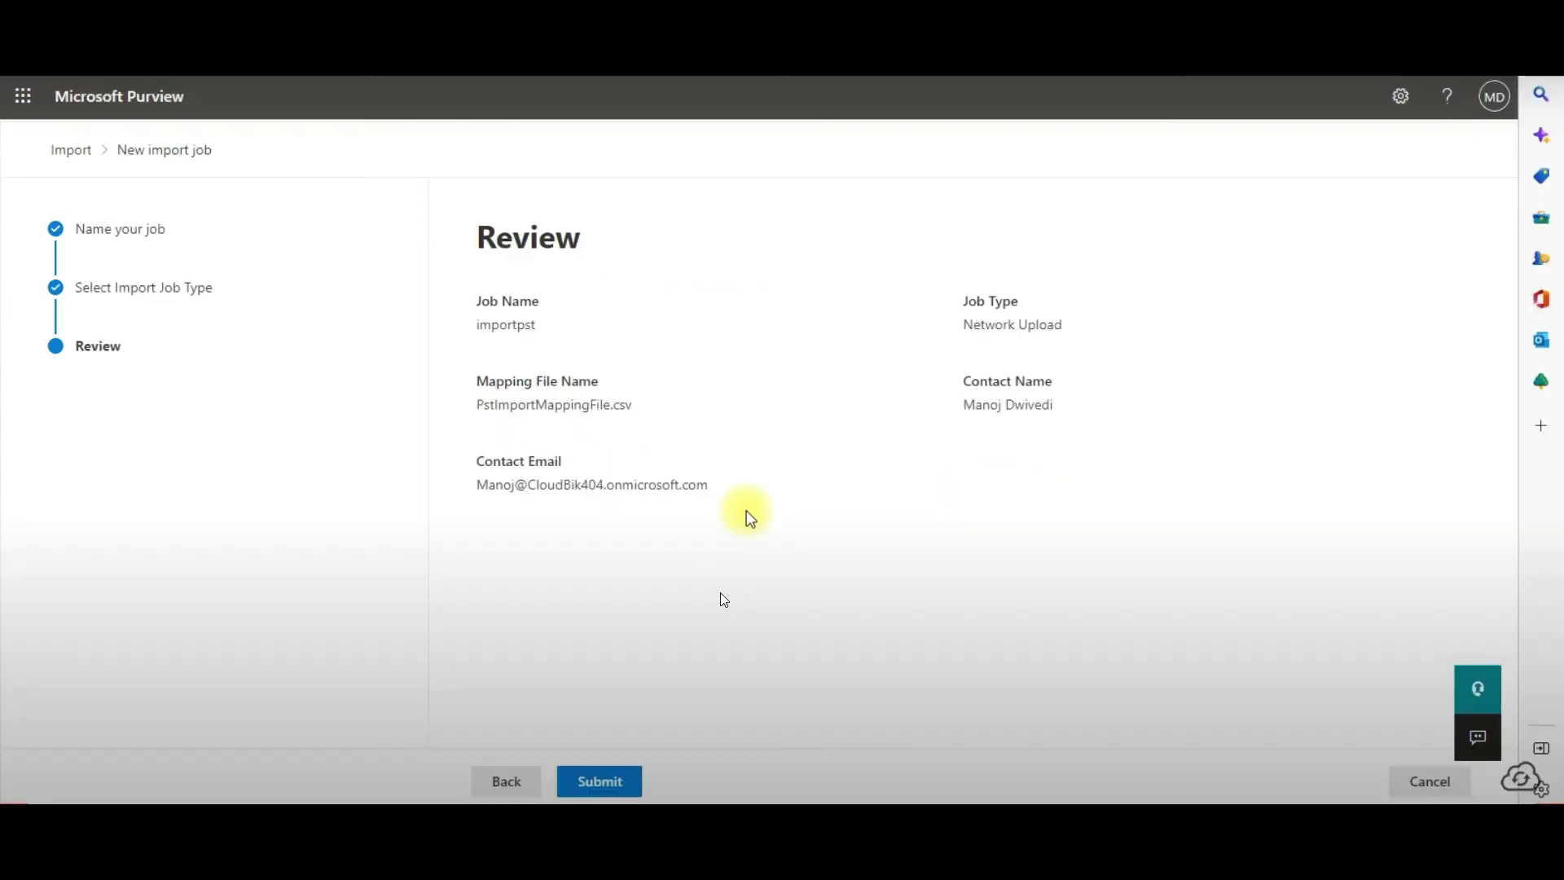
{"action": "left_click", "coordinate": [621, 781]}
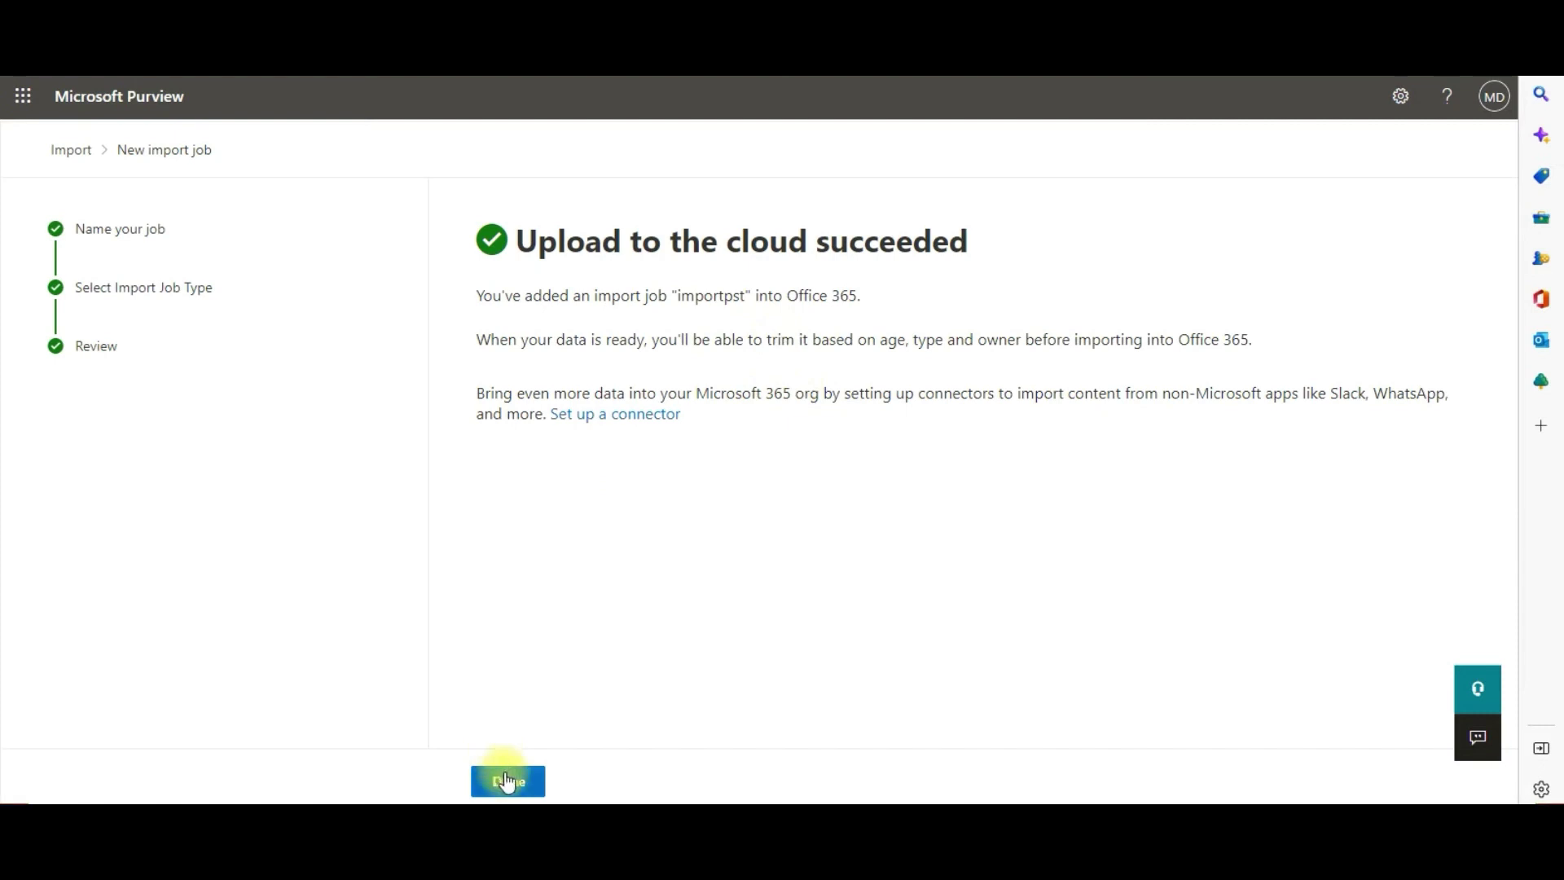
{"action": "left_click", "coordinate": [507, 781]}
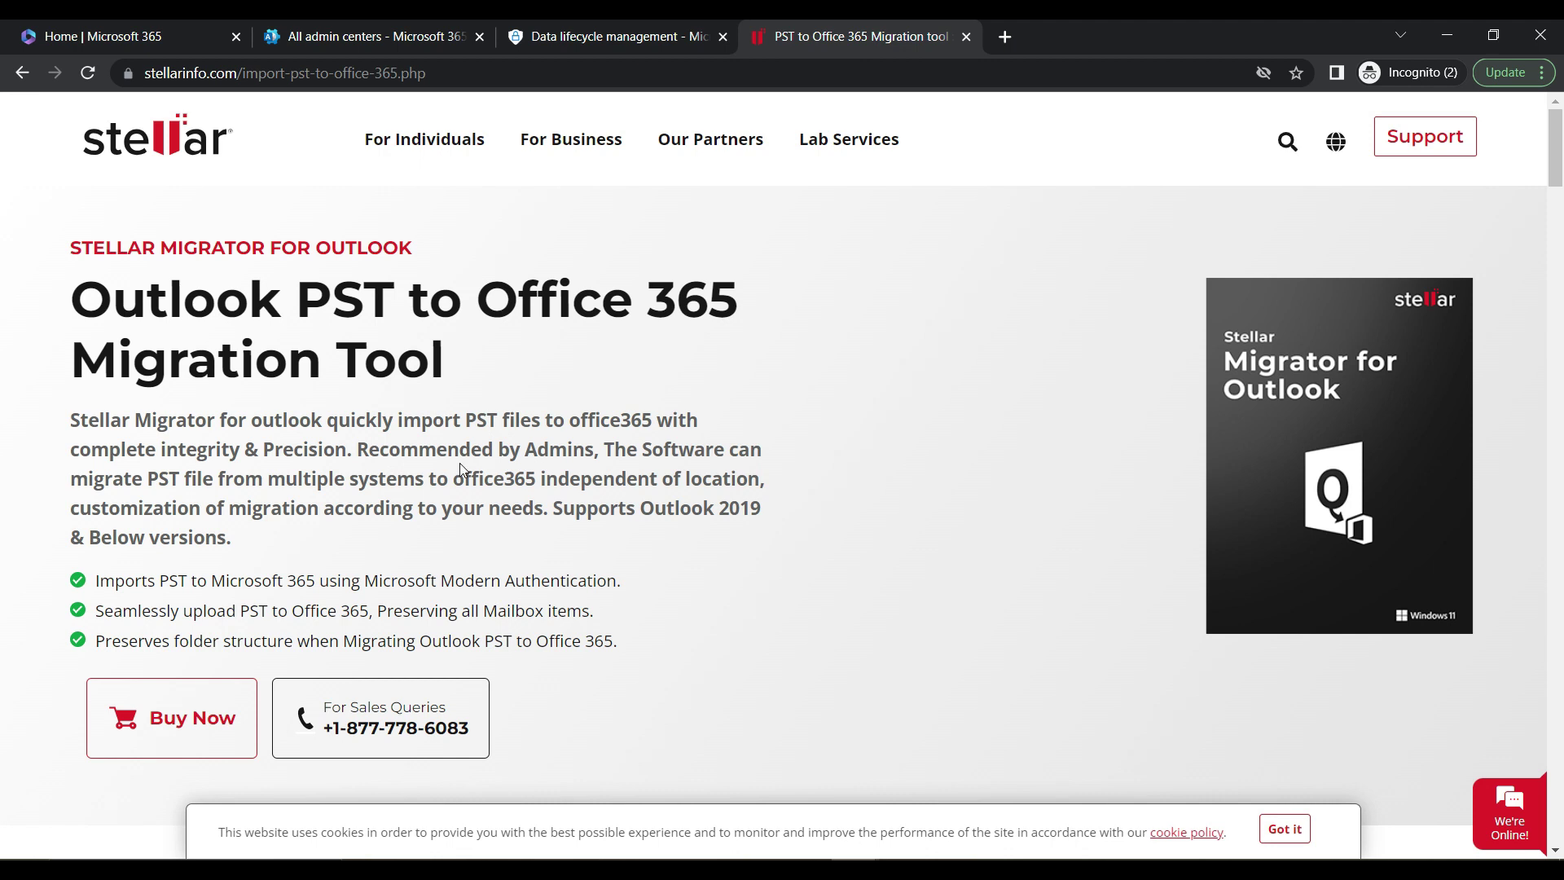
Dismiss the cookie banner with 'Got it' and review the password-protected PST import, advanced filters and log reports features.
{"action": "scroll", "coordinate": [460, 470], "scroll_direction": "down", "scroll_amount": 1}
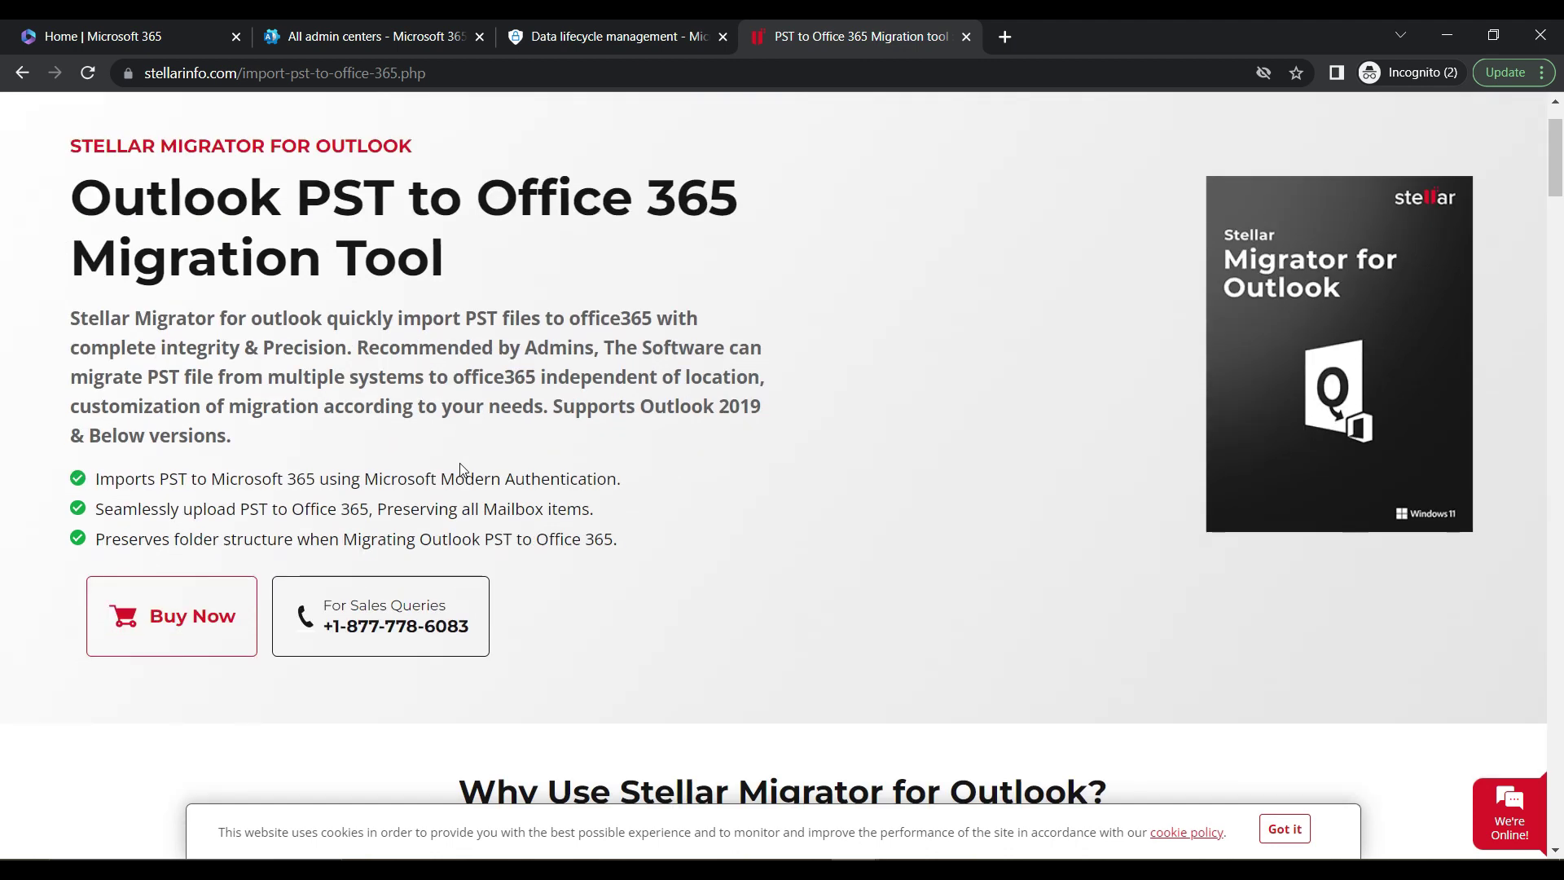
{"action": "scroll", "coordinate": [467, 458], "scroll_direction": "down", "scroll_amount": 3}
{"action": "scroll", "coordinate": [475, 462], "scroll_direction": "down", "scroll_amount": 2}
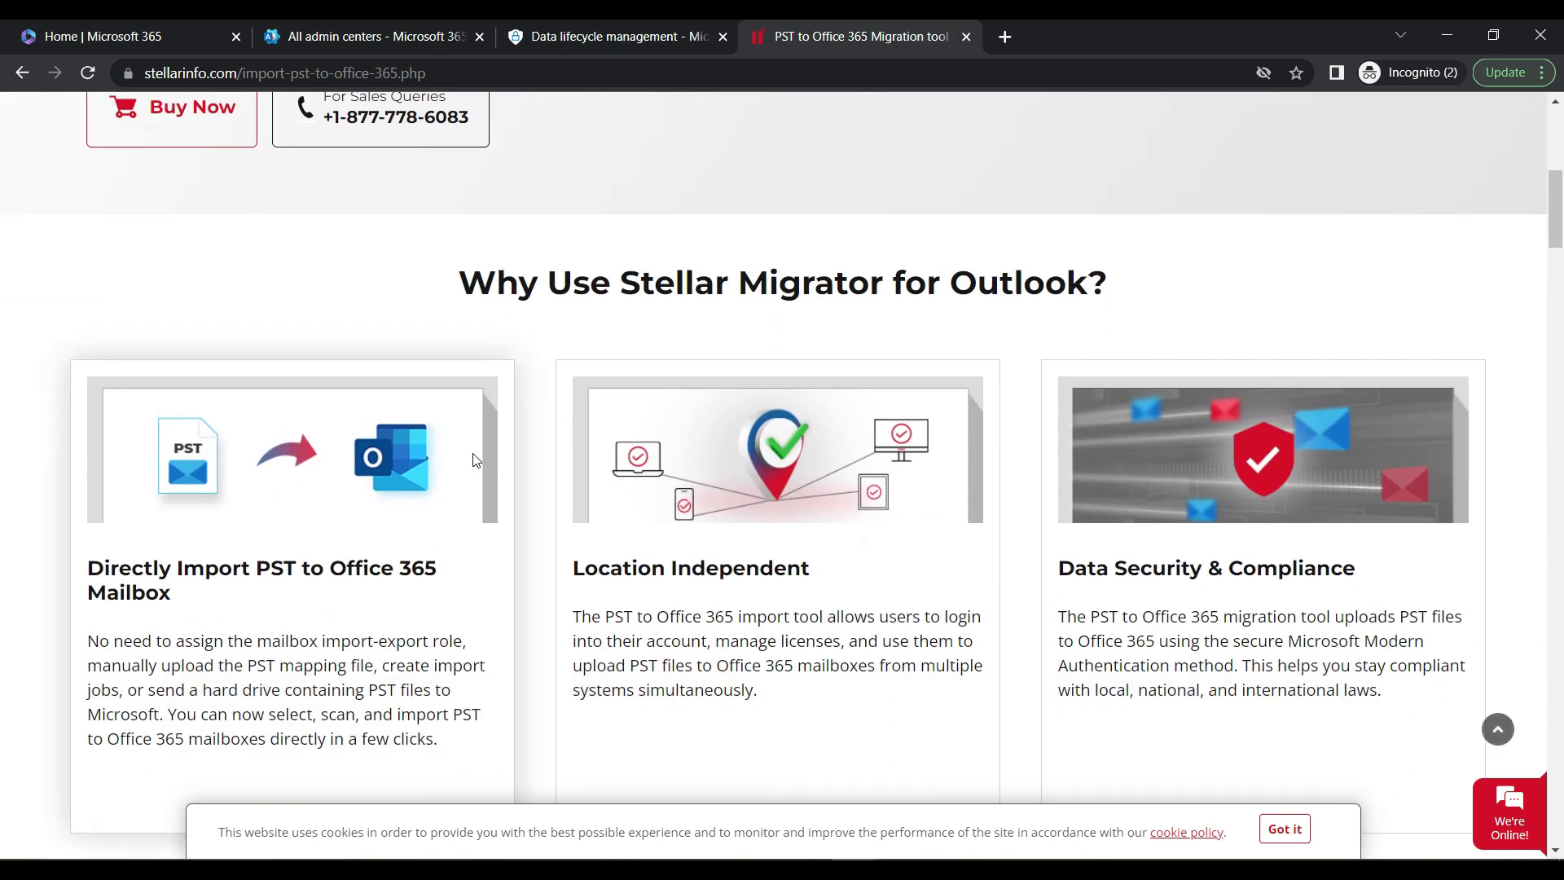
{"action": "scroll", "coordinate": [477, 462], "scroll_direction": "down", "scroll_amount": 1}
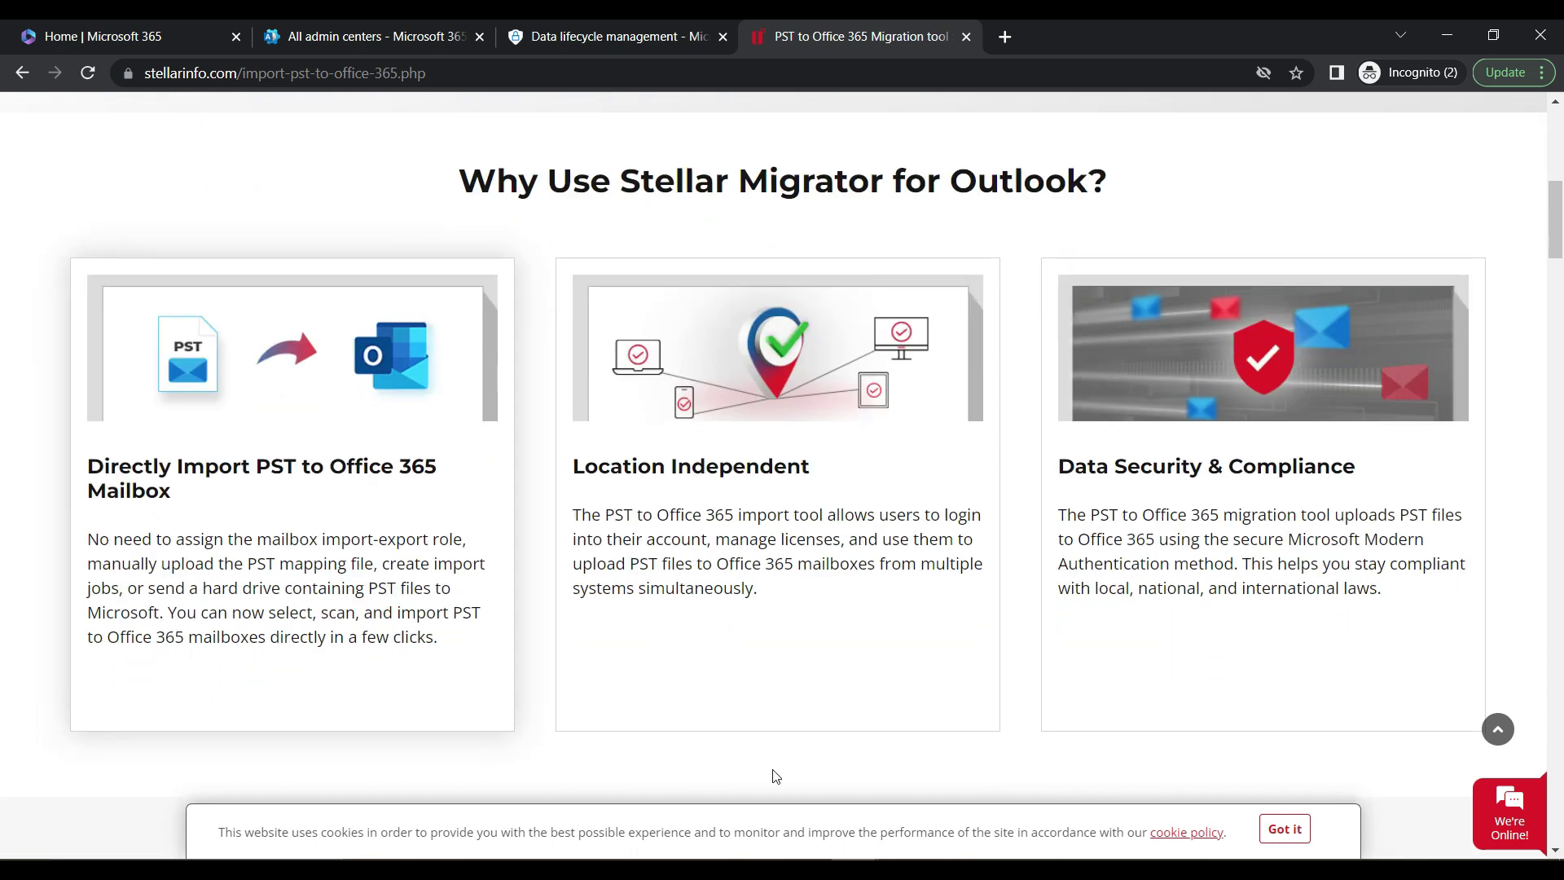
{"action": "left_click", "coordinate": [1285, 827]}
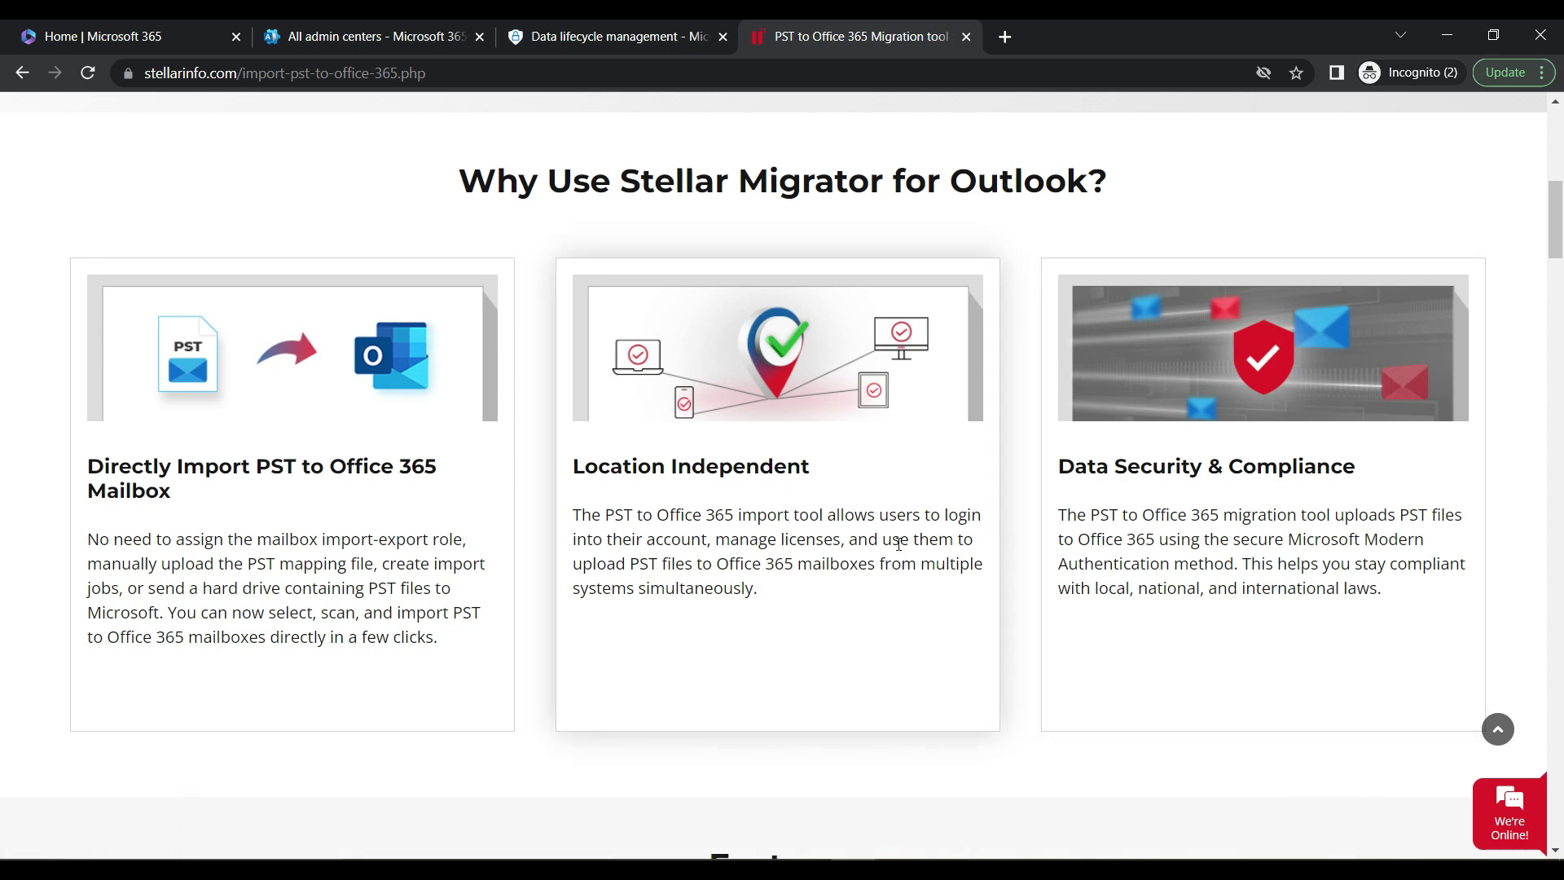
{"action": "scroll", "coordinate": [897, 550], "scroll_direction": "down", "scroll_amount": 1}
{"action": "scroll", "coordinate": [898, 550], "scroll_direction": "down", "scroll_amount": 3}
{"action": "scroll", "coordinate": [897, 551], "scroll_direction": "down", "scroll_amount": 3}
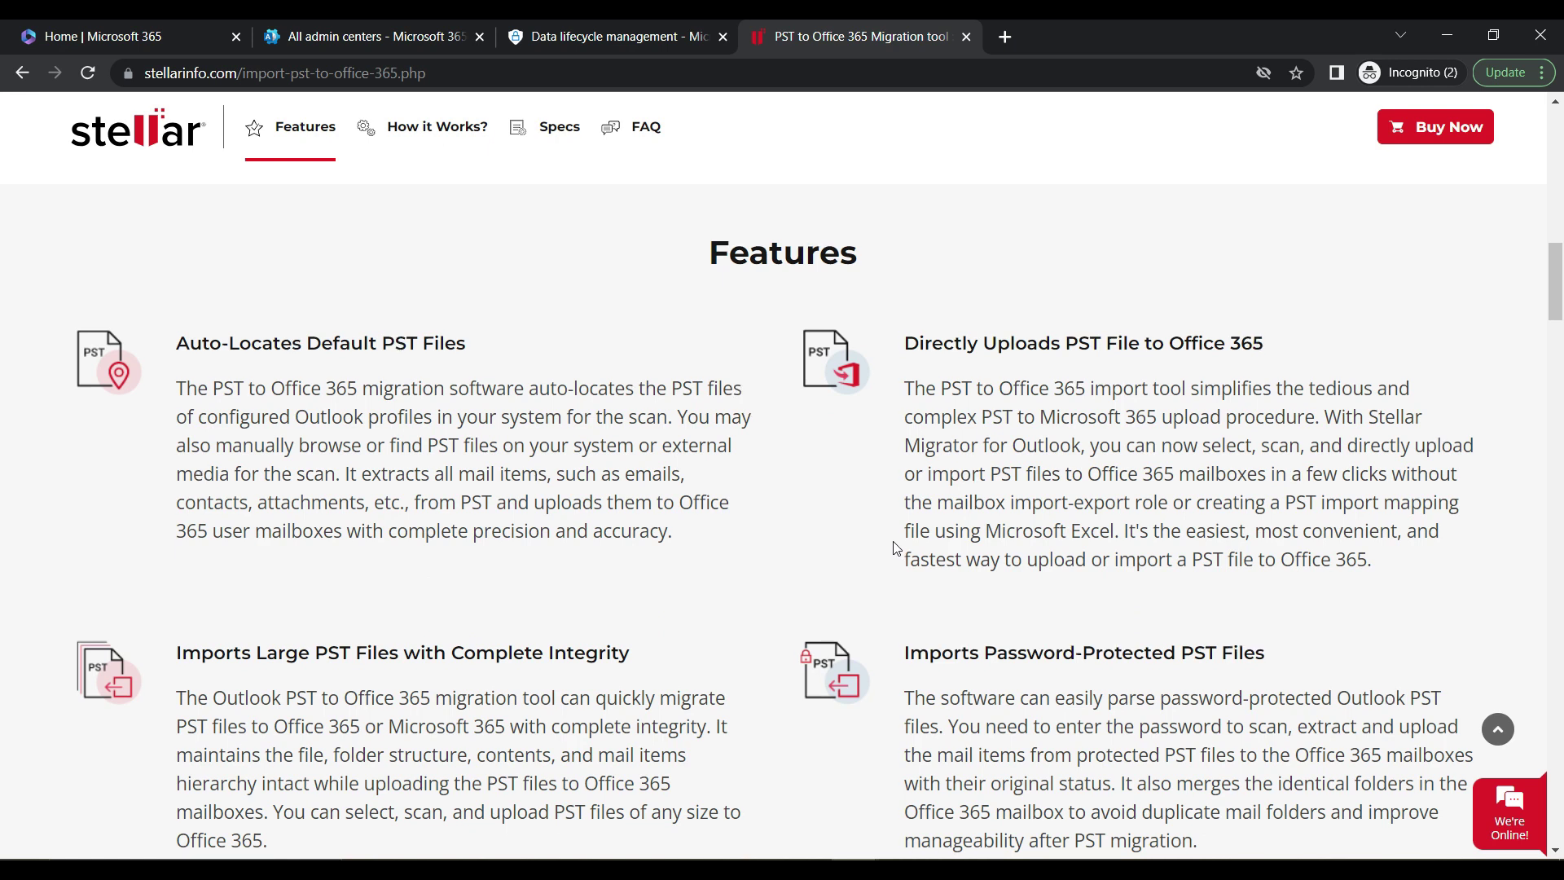
{"action": "scroll", "coordinate": [896, 548], "scroll_direction": "down", "scroll_amount": 3}
{"action": "scroll", "coordinate": [896, 548], "scroll_direction": "down", "scroll_amount": 3}
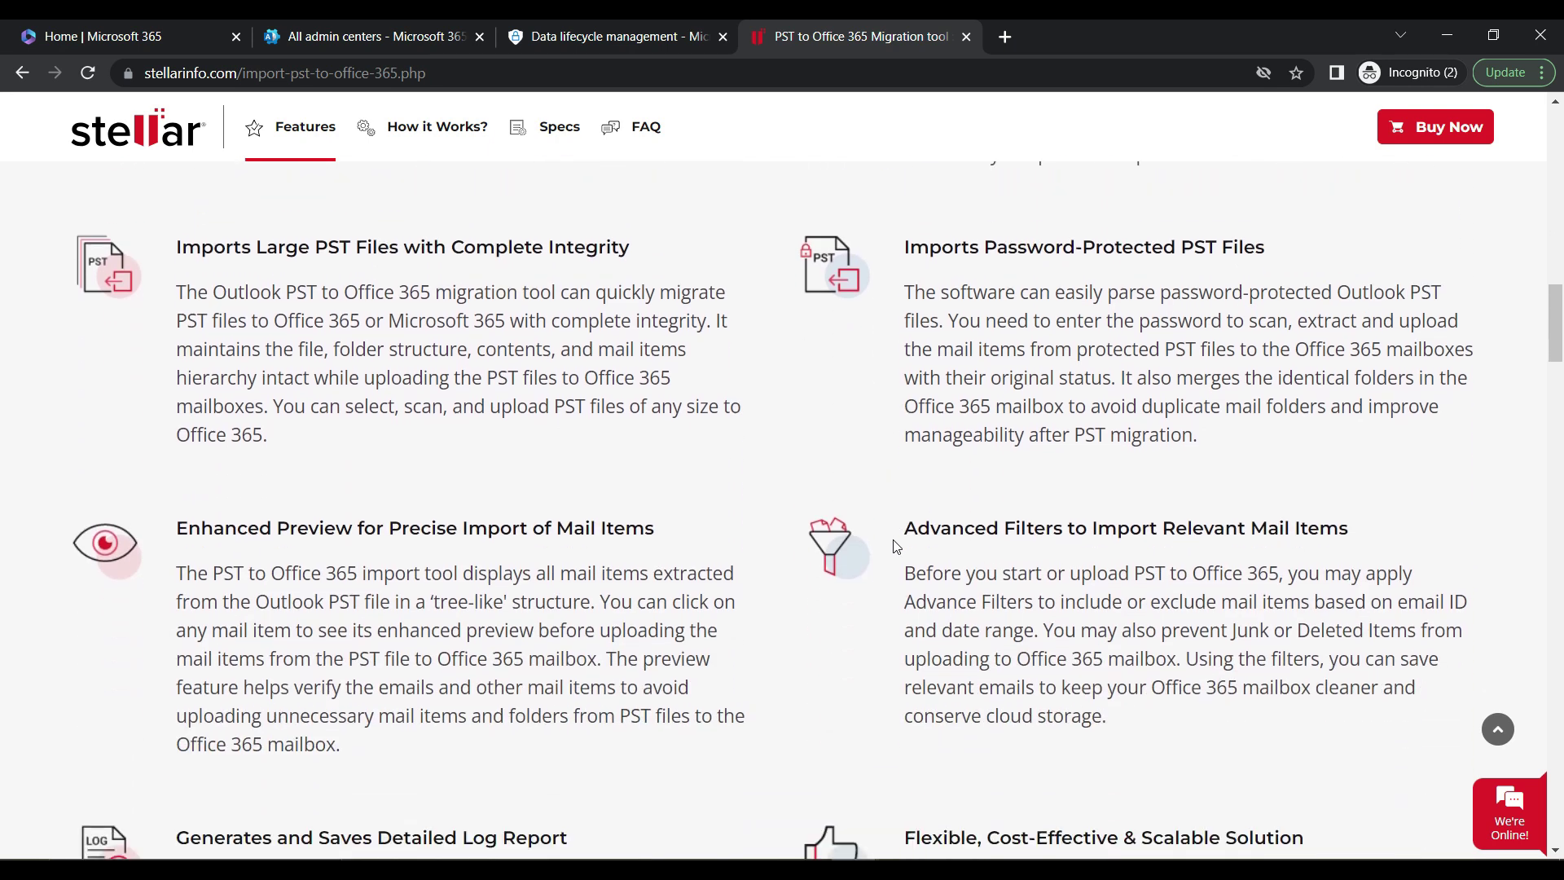
{"action": "scroll", "coordinate": [896, 548], "scroll_direction": "down", "scroll_amount": 2}
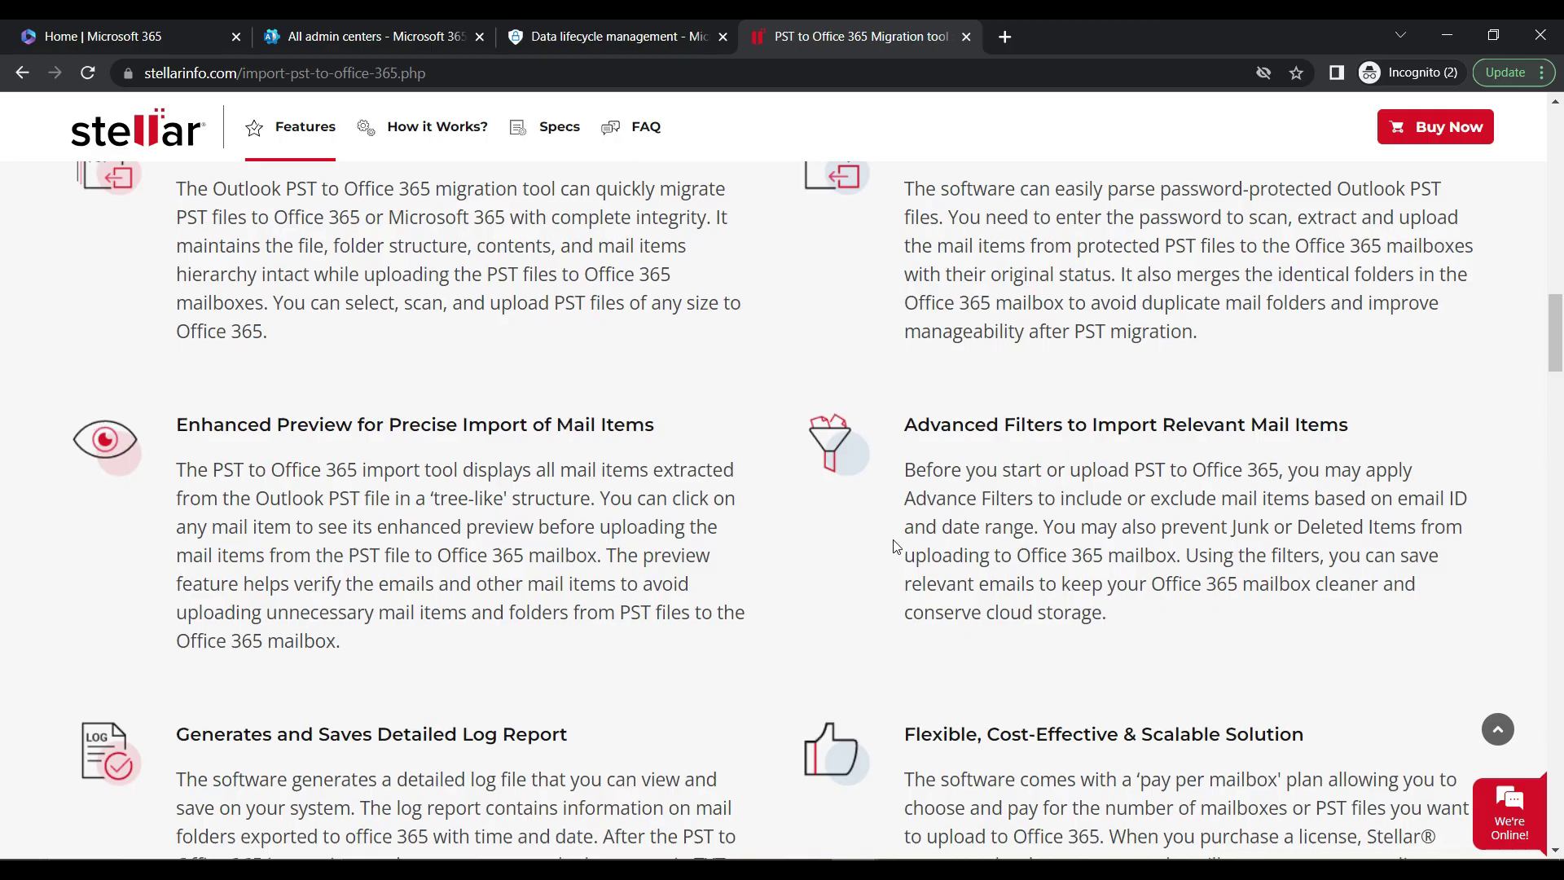